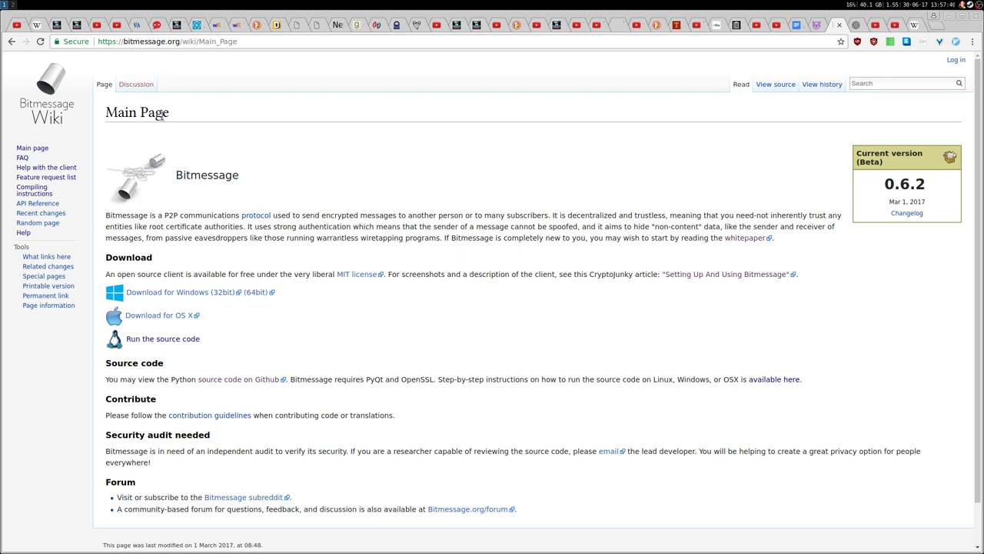
left_click_drag(185, 42, 345, 39)
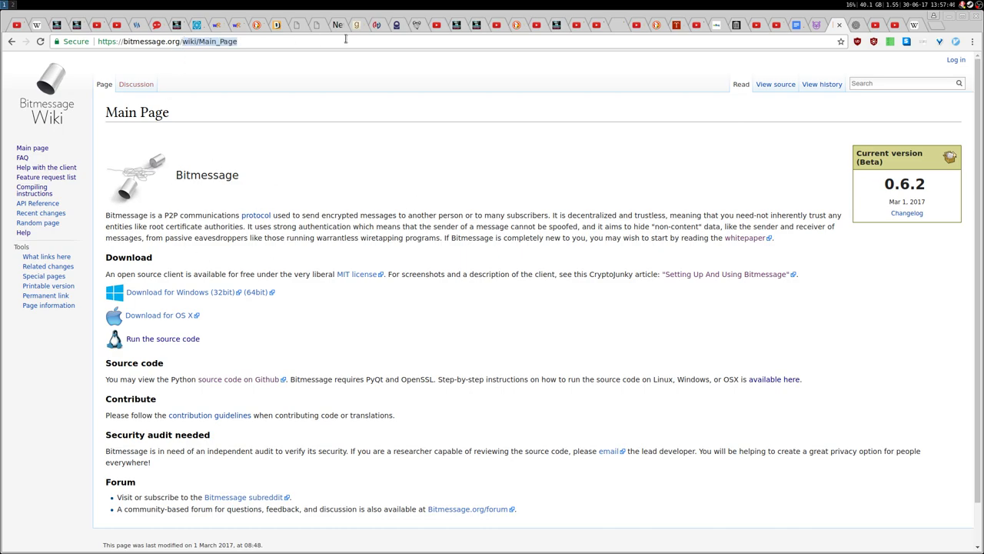
key("BackSpace")
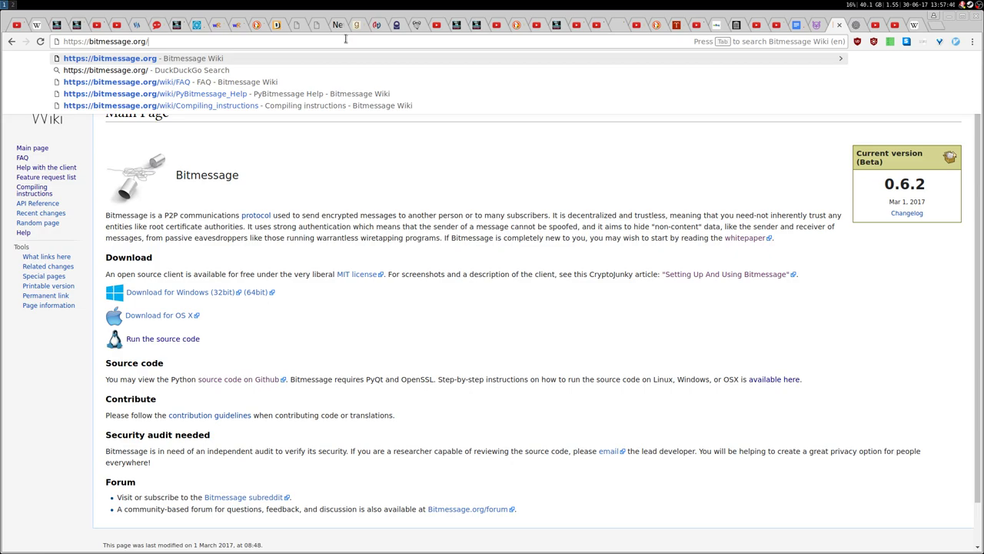
key("Return")
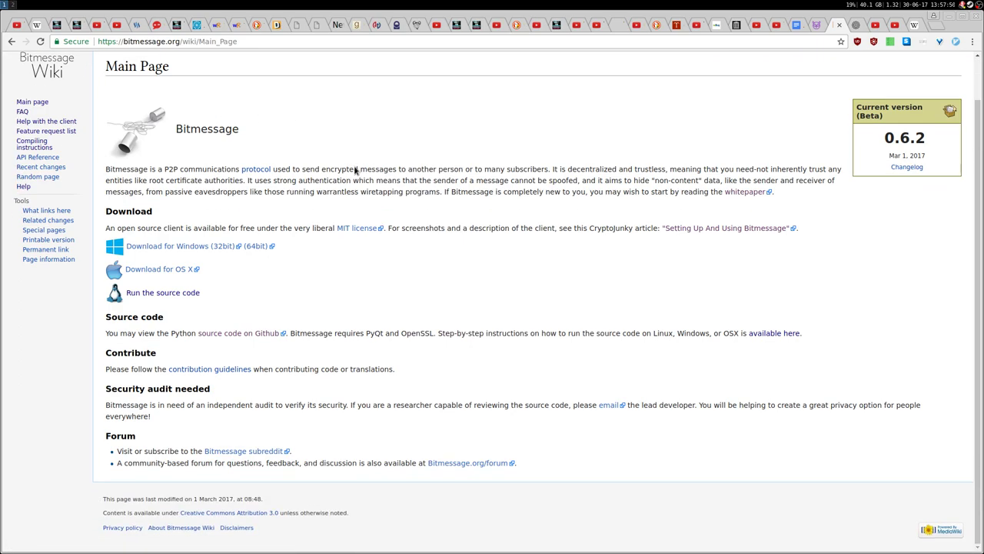
Step: Read through the wiki's FAQ, including the Tor setup, the overview white paper and the comparison of messaging services
left_click(23, 157)
scroll(446, 223, "down", 3)
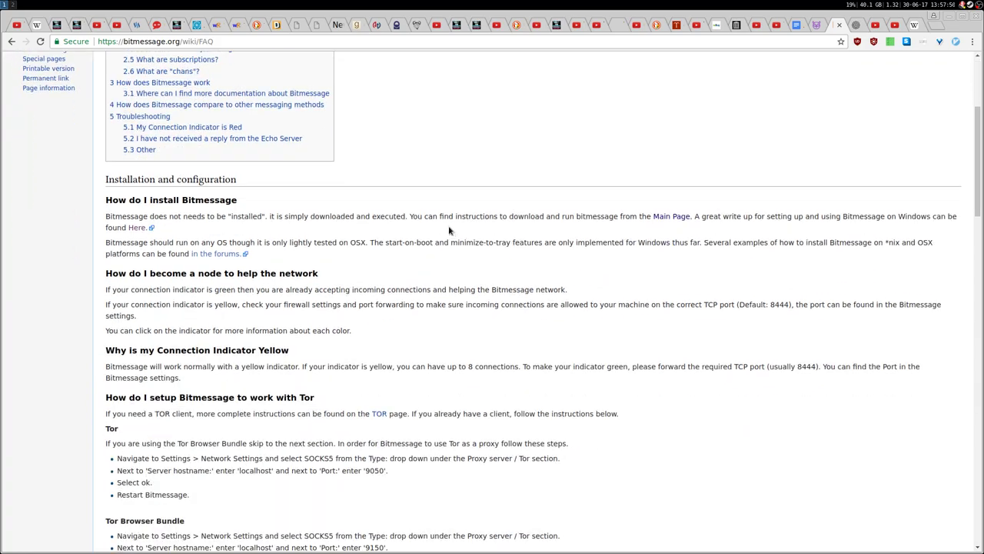
scroll(432, 186, "down", 10)
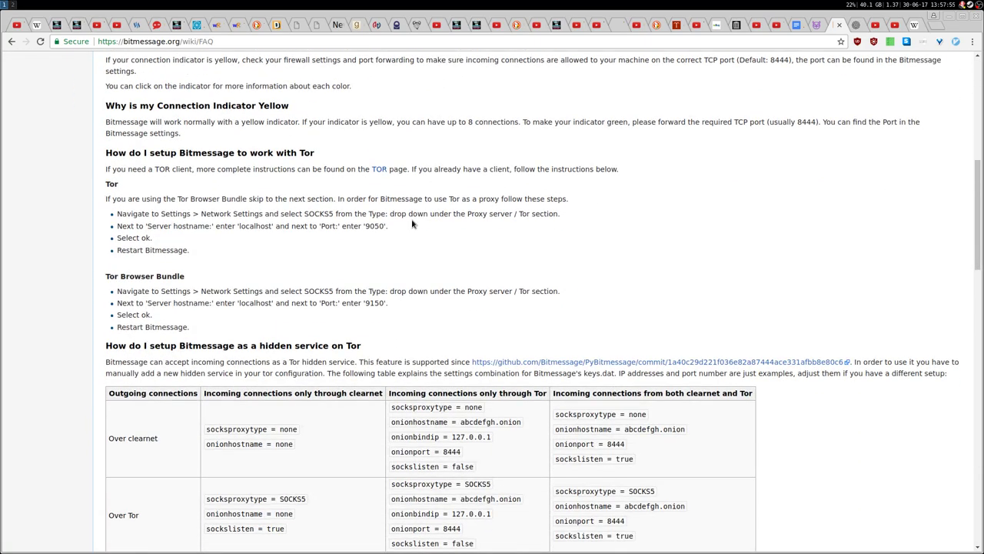
scroll(415, 230, "down", 5)
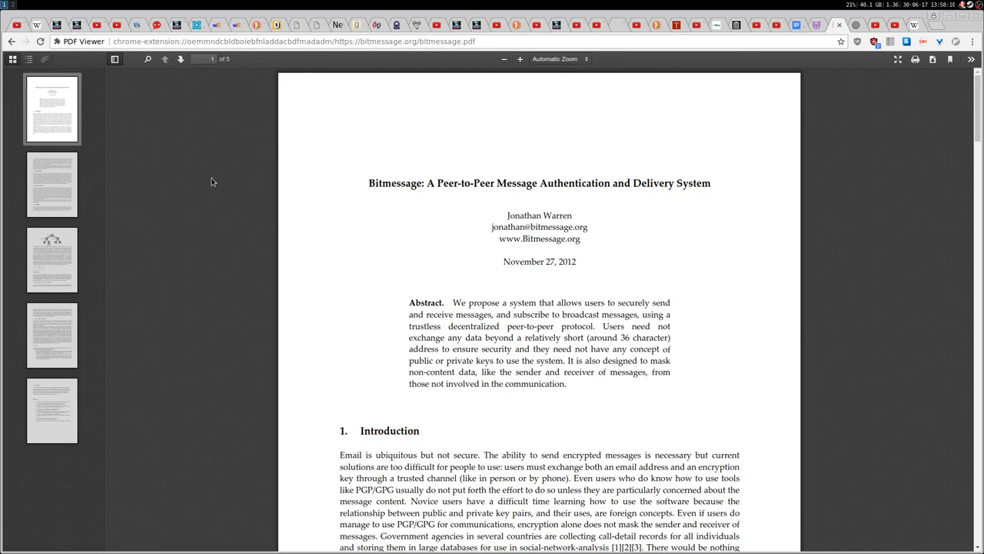
key("alt+Left")
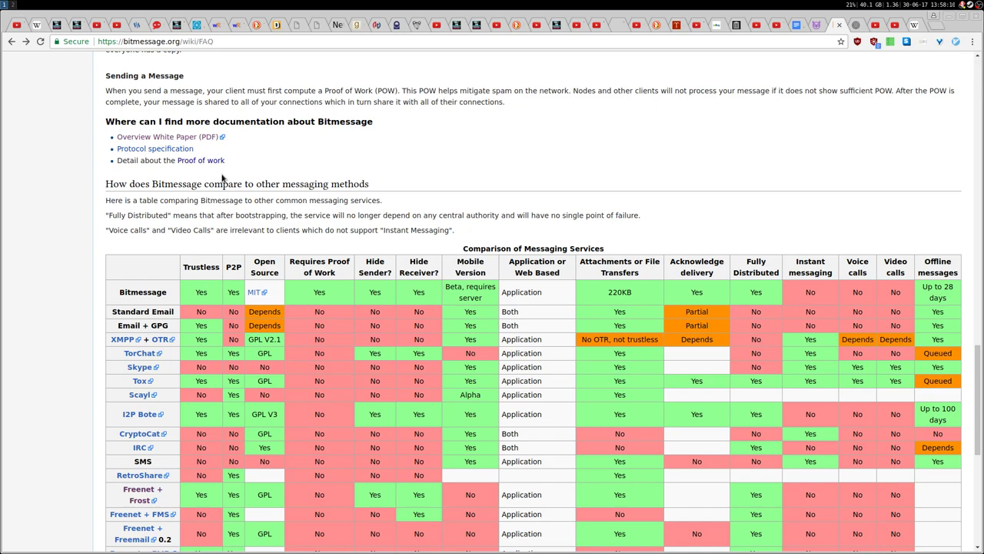
scroll(98, 241, "down", 3)
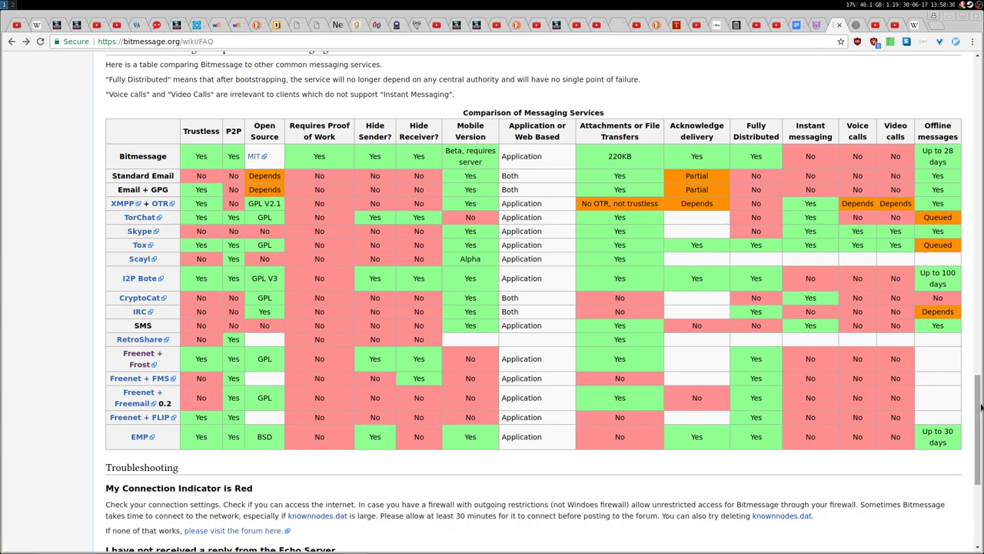
left_click_drag(981, 408, 981, 52)
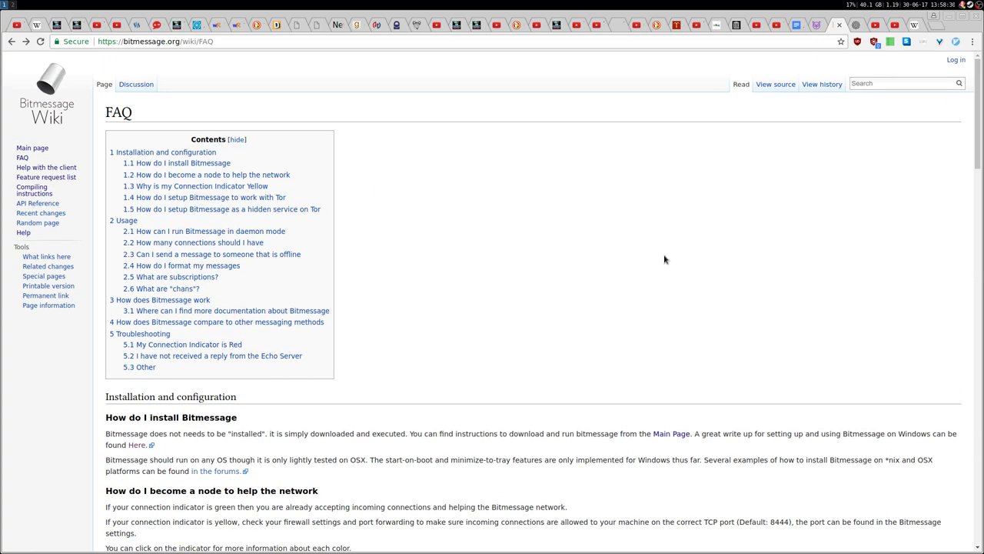
Step: Review the wiki's Compiling instructions down to downloading and running PyBitmessage, and open the PyBitmessage Help page
left_click(34, 194)
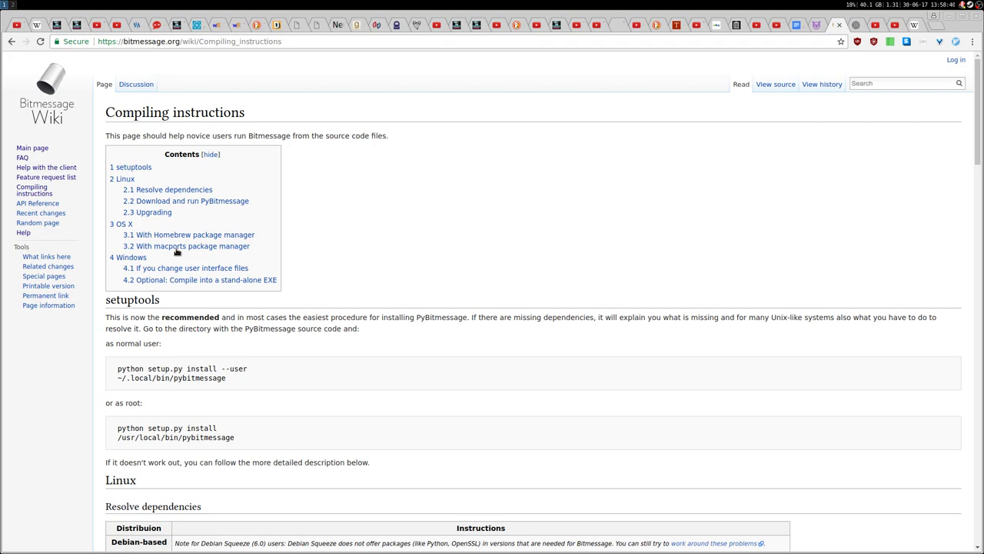
scroll(106, 301, "down", 3)
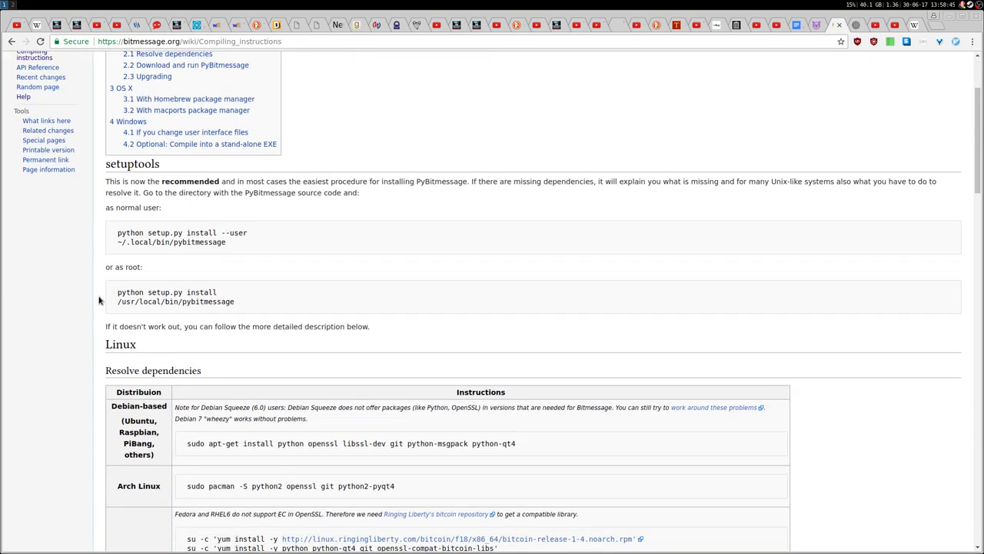
scroll(99, 302, "down", 7)
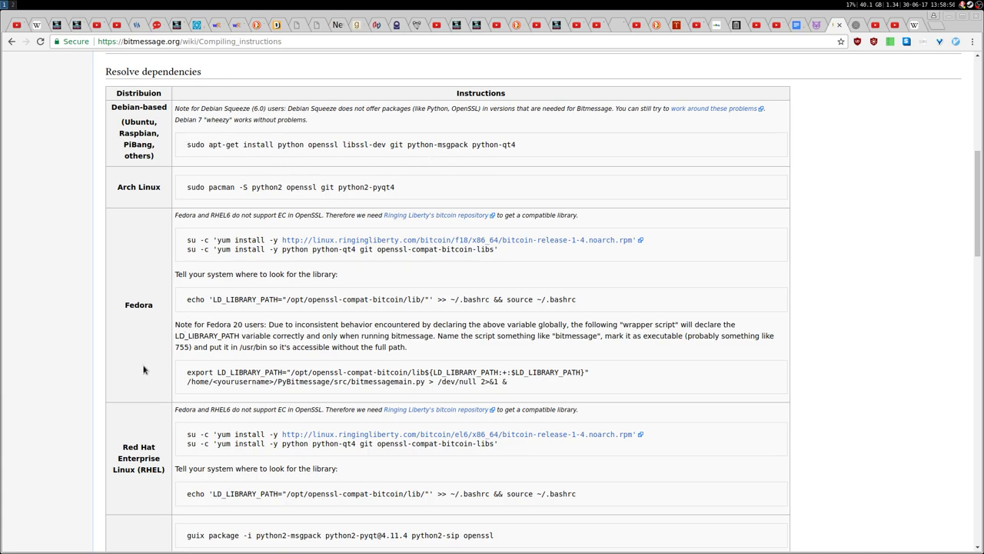
scroll(135, 372, "down", 5)
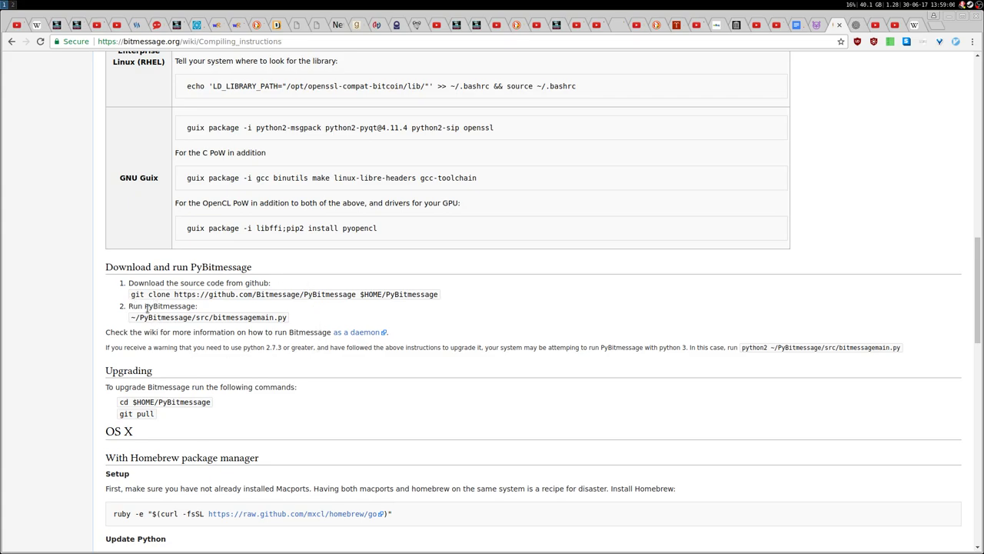
left_click_drag(975, 303, 975, 123)
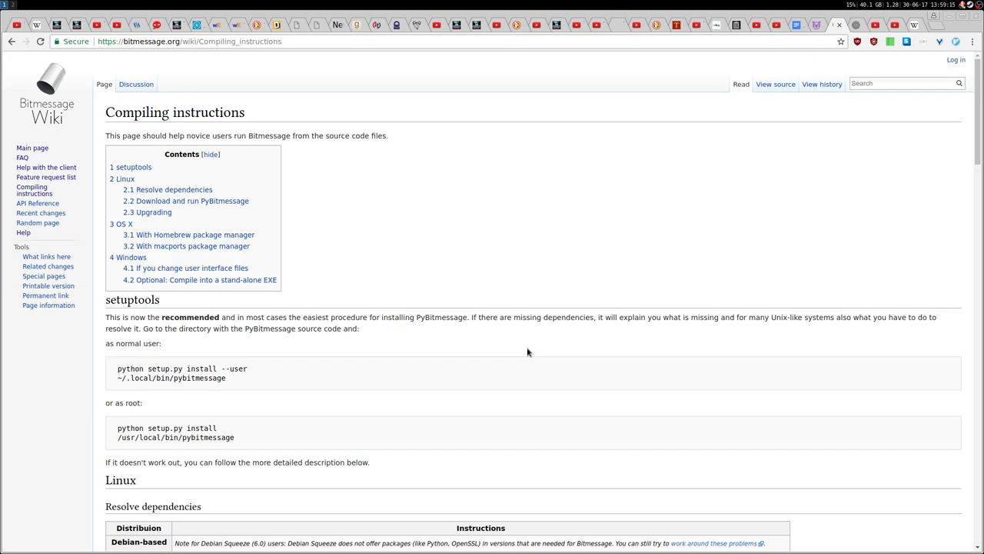
left_click(44, 170)
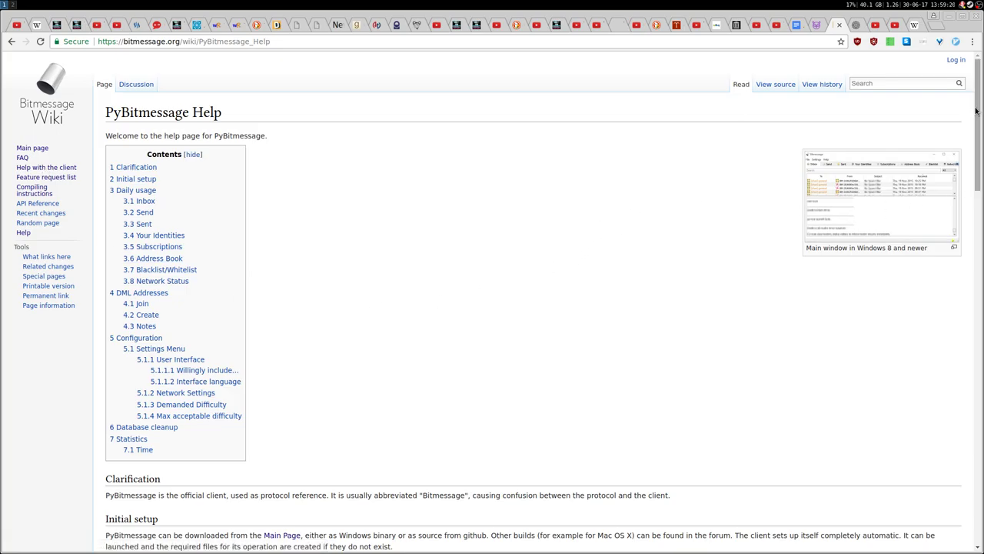
left_click_drag(977, 111, 979, 72)
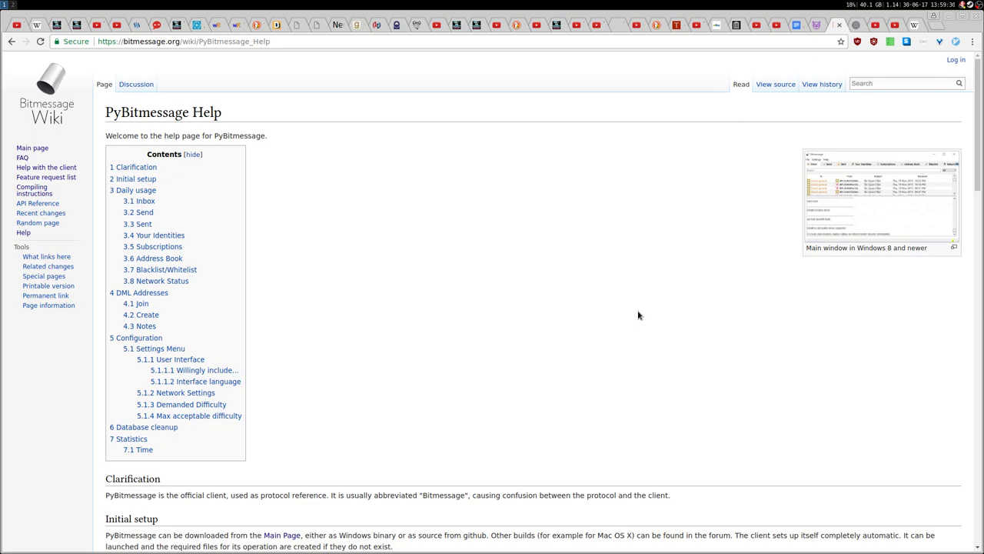
Step: Switch to the terminal and search the package repositories with "yaourt pybitmessage", highlighting the aur/pybitmessage package
left_click(13, 6)
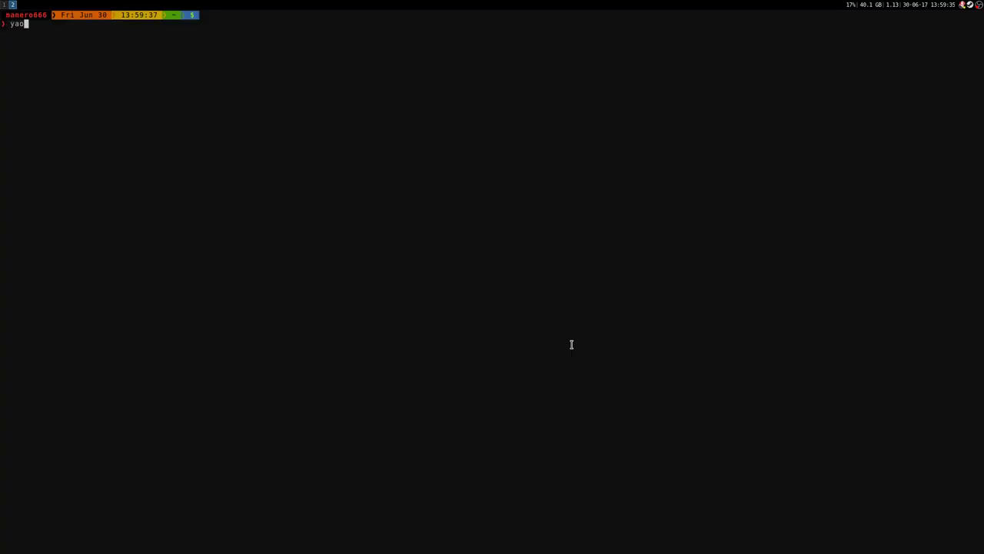
type("urt pybitmessage")
key("Return")
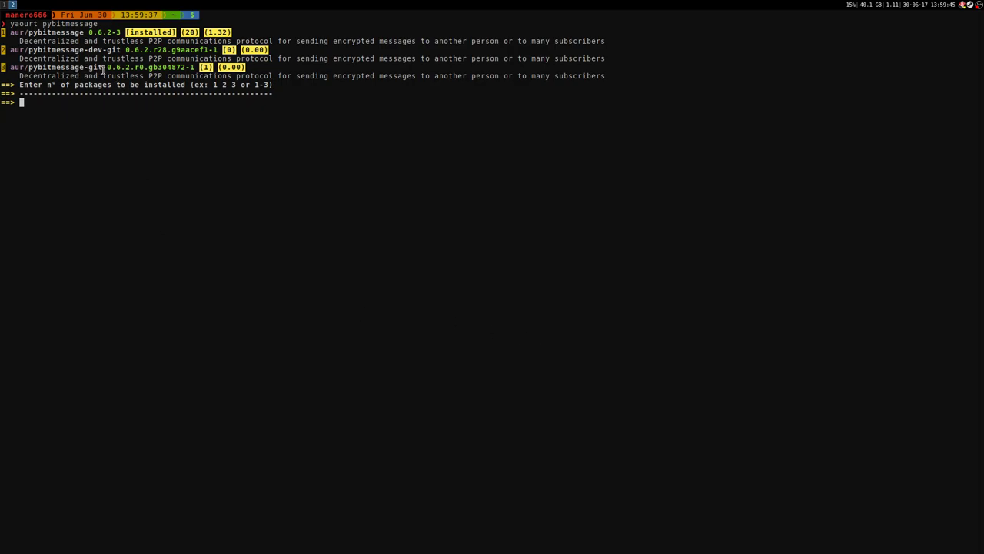
left_click_drag(29, 34, 84, 33)
left_click(97, 39)
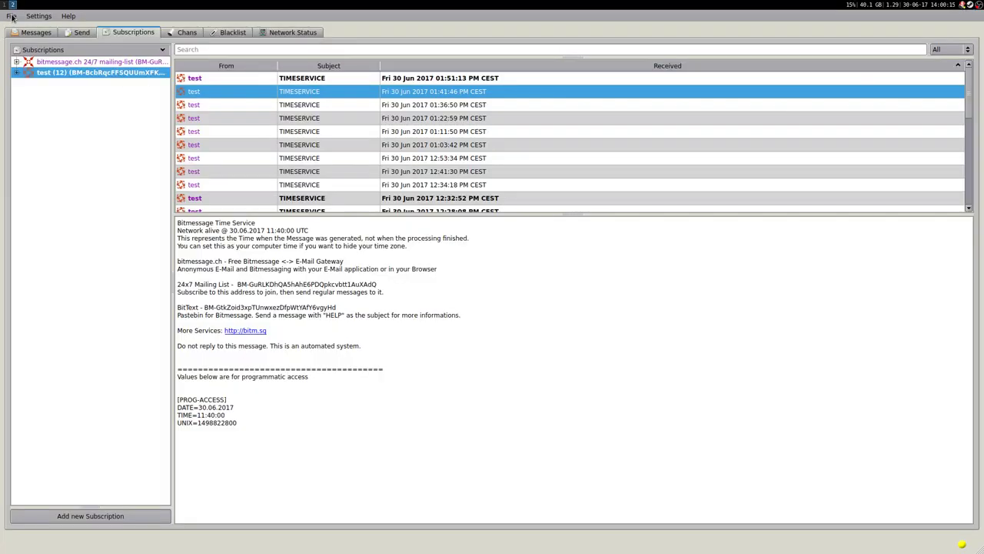
Step: View the client's User Interface settings, including the tray options, and close them without making changes
left_click(12, 16)
left_click(46, 27)
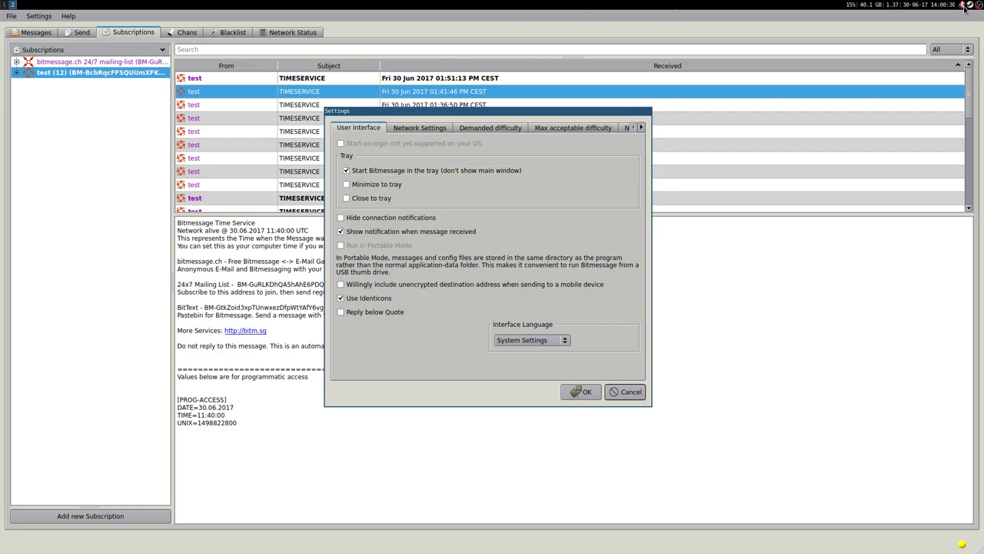
left_click(626, 391)
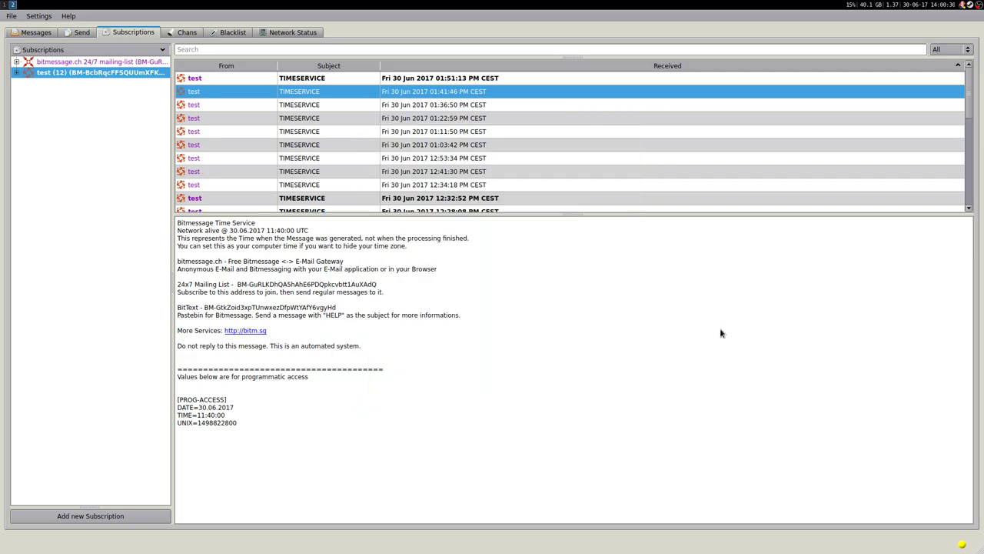
left_click(962, 6)
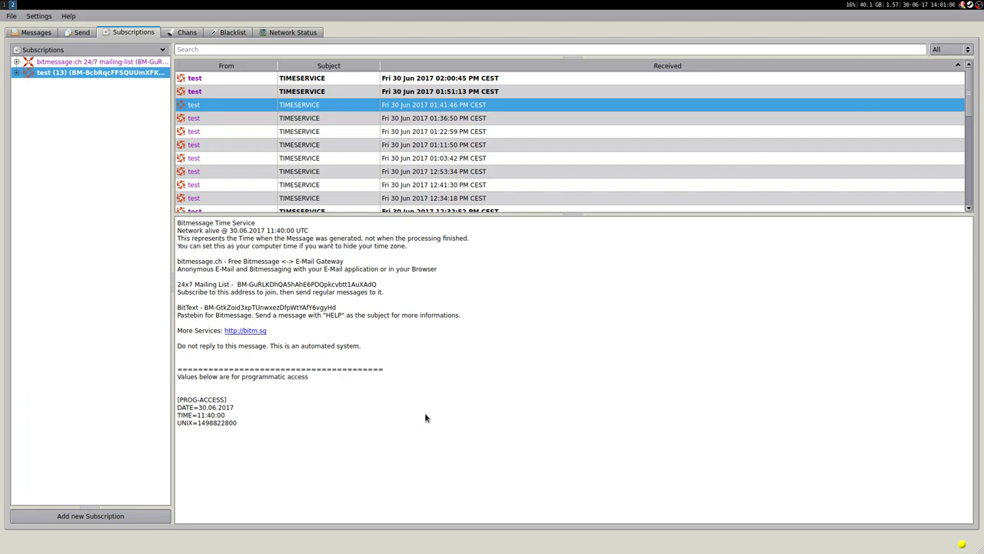
Step: Check the network status and the icon glossary explaining the connection indicator colours, and close the glossary
left_click(293, 34)
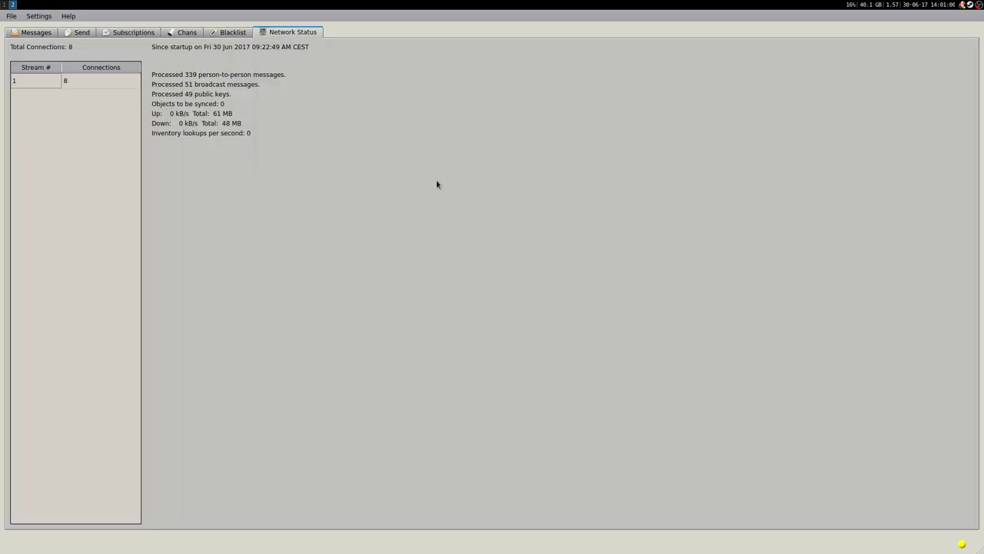
left_click(962, 544)
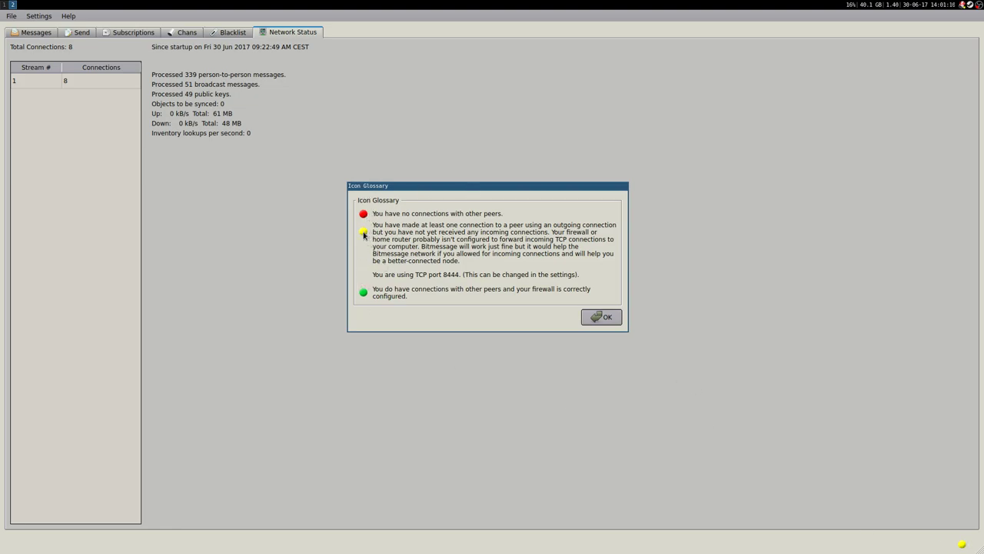
left_click(607, 317)
Step: Show the subscriptions, widen the list to read the full addresses, and shrink it back to about its original width
left_click(119, 34)
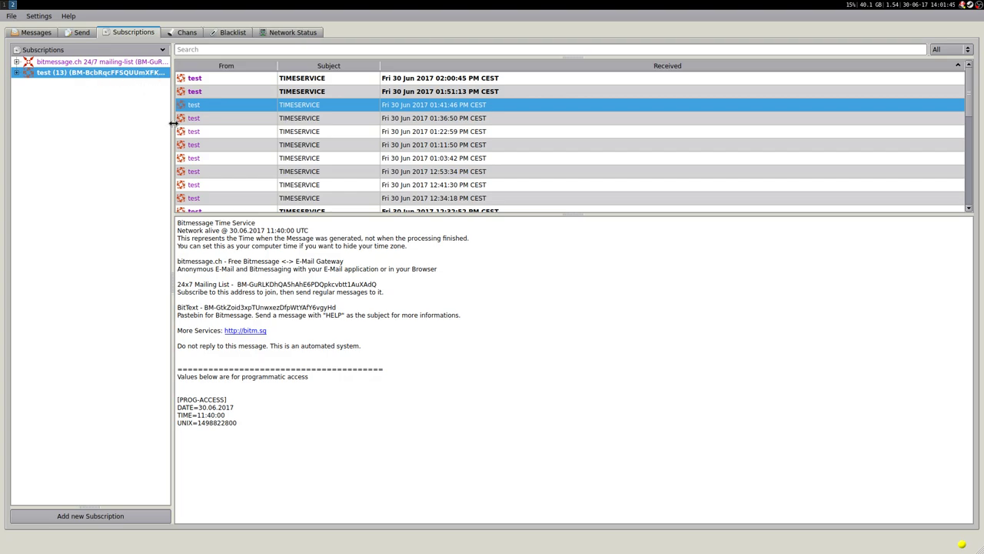
left_click_drag(173, 121, 319, 123)
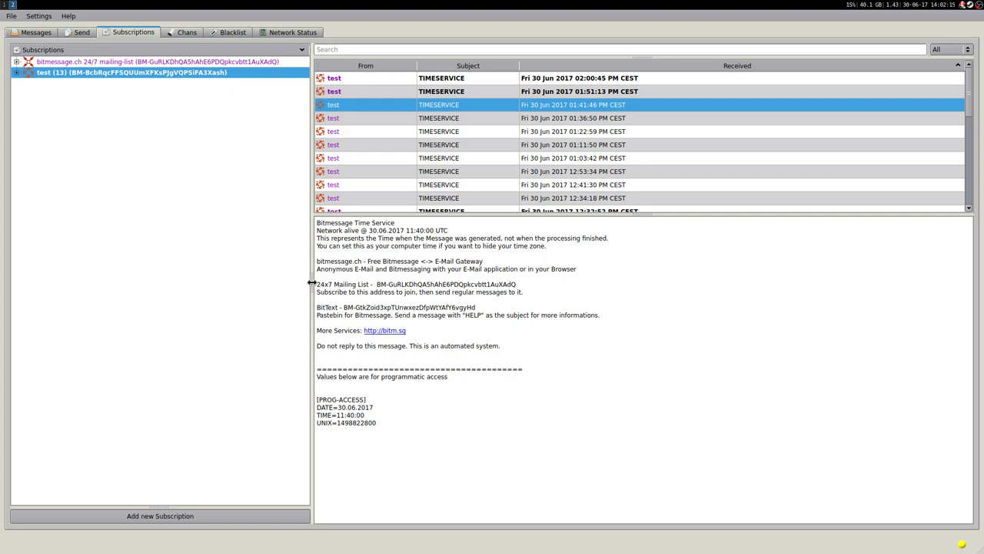
left_click_drag(311, 283, 176, 284)
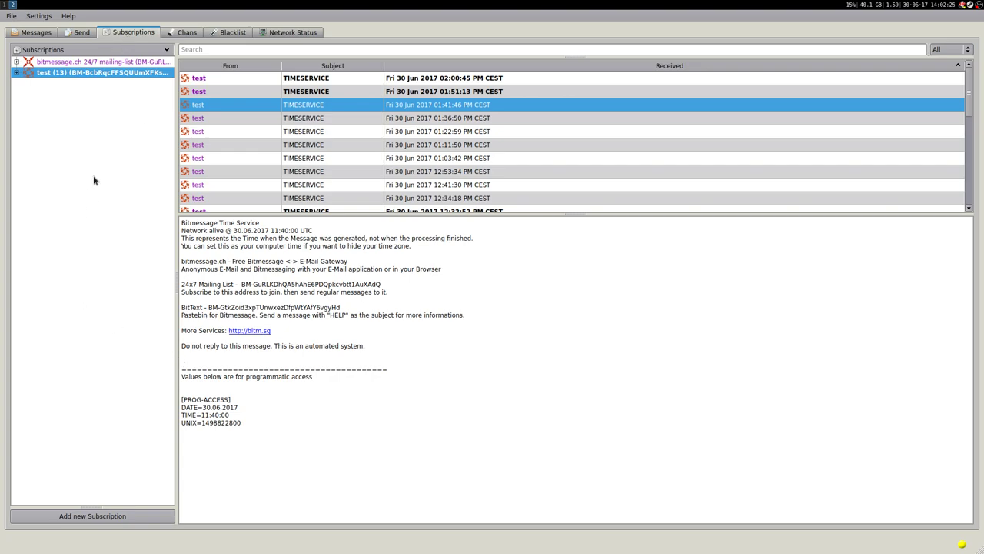
Step: View the entry form for a new subscription and cancel it without adding anything
right_click(57, 207)
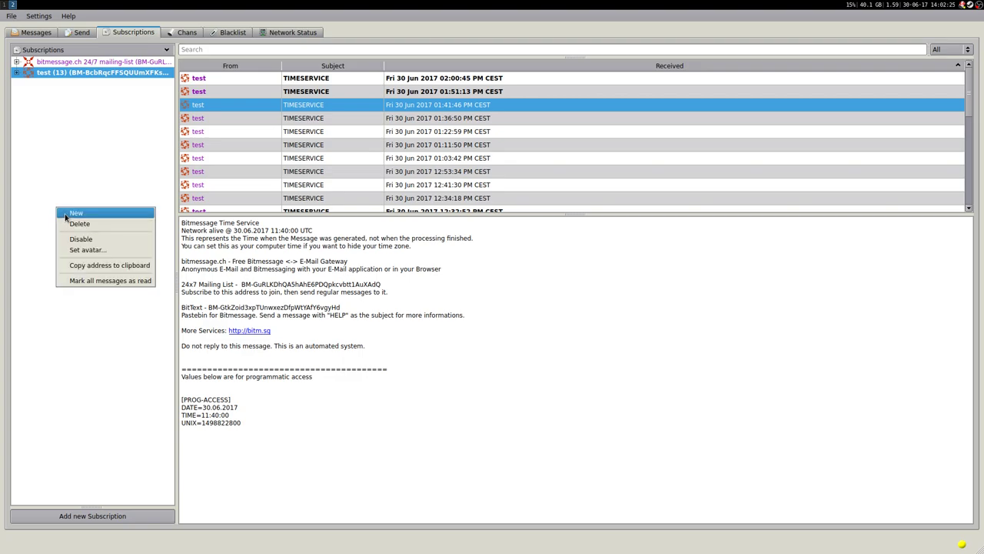
left_click(75, 215)
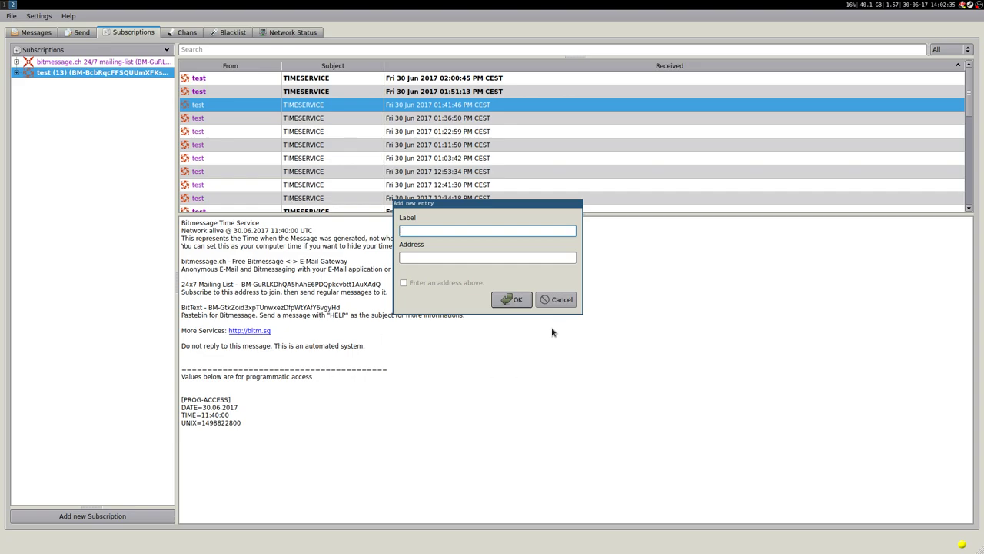
left_click(555, 299)
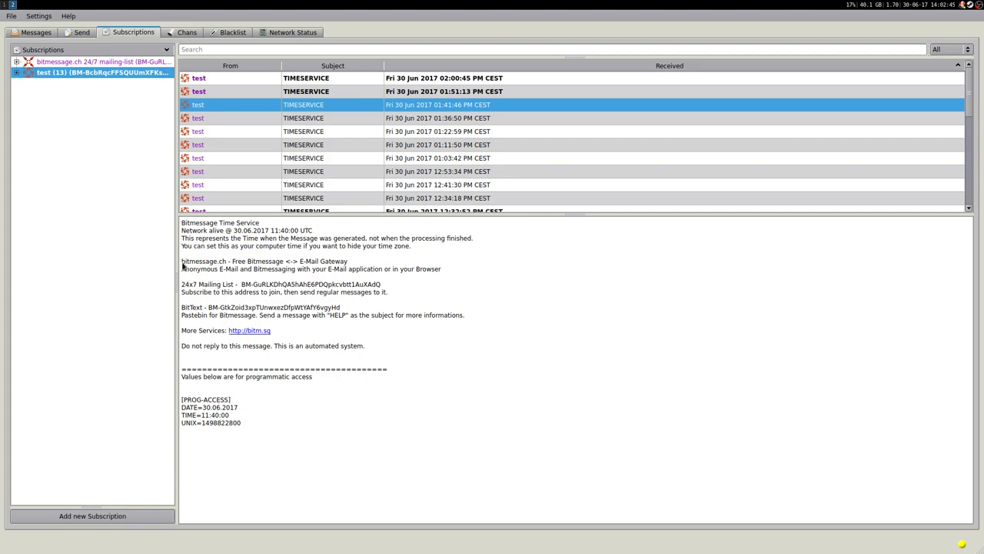
Step: Highlight the bitmessage.ch gateway name and the 24x7 Mailing List address in the open Time Service message
left_click_drag(184, 265, 227, 266)
left_click(294, 270)
left_click_drag(242, 288, 383, 289)
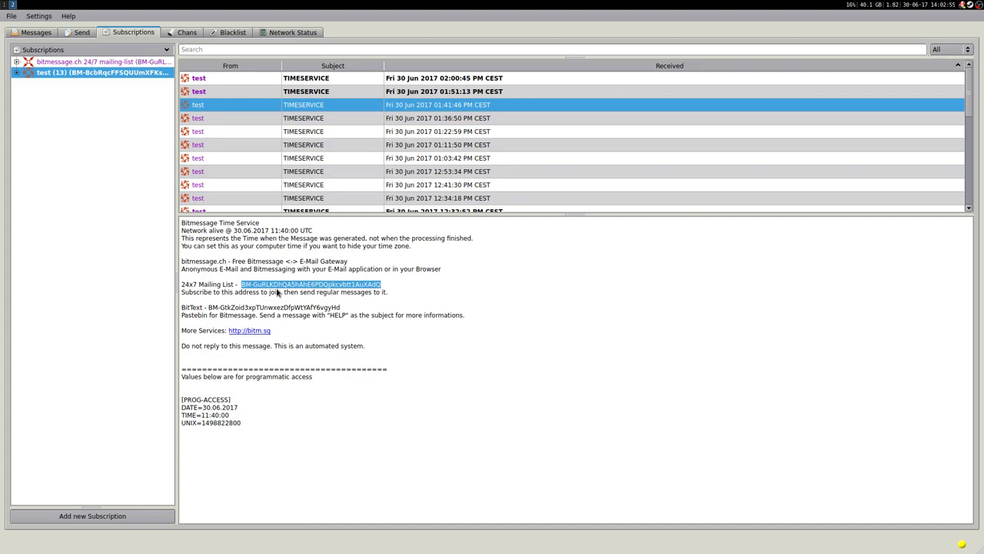
left_click(253, 291)
Step: Expand the bitmessage.ch 24/7 mailing-list subscription to check its folders and messages, and collapse it again
left_click(16, 63)
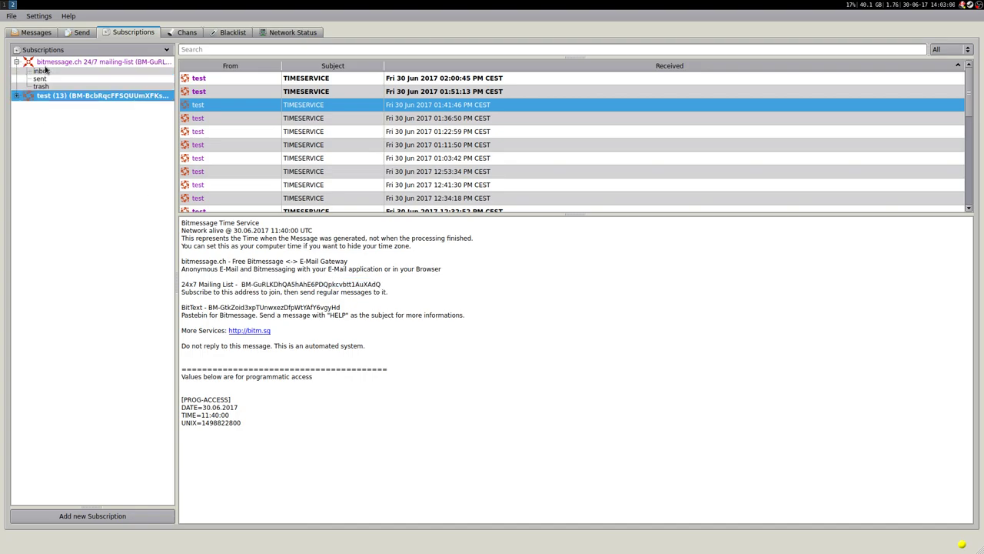
left_click(47, 65)
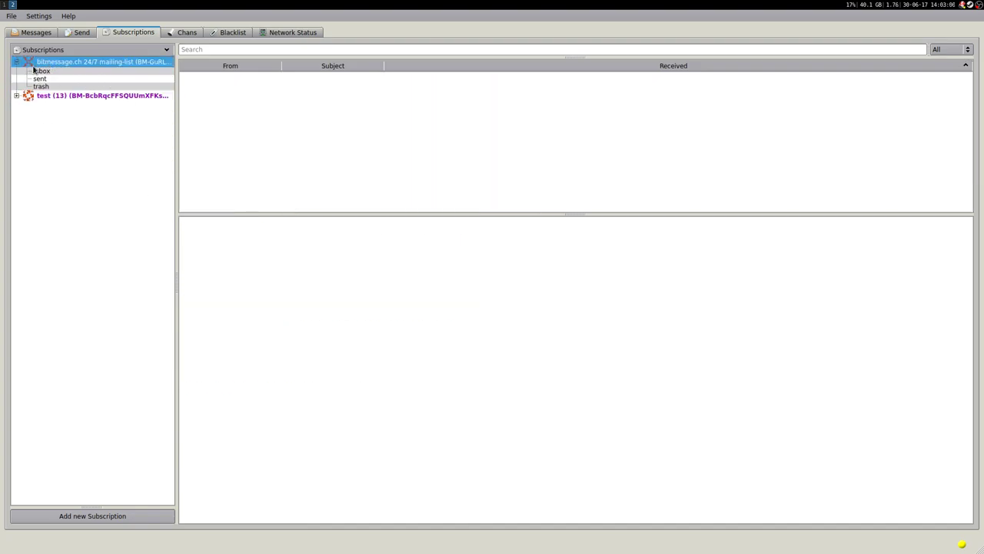
left_click(16, 63)
Step: Show the newest TIMESERVICE message of the test subscription and select the BitText address in its text
left_click(89, 73)
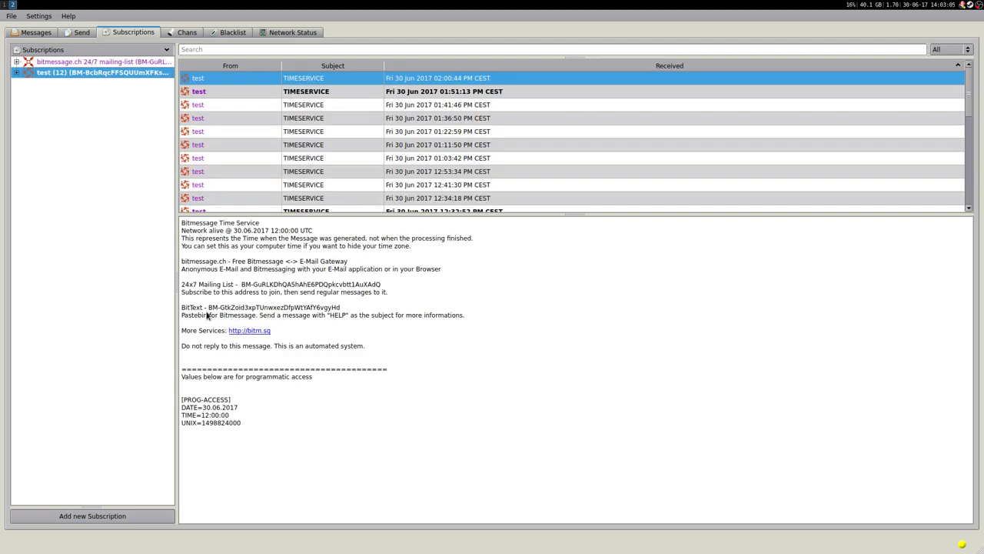
double_click(338, 316)
left_click(312, 320)
left_click_drag(209, 308, 340, 309)
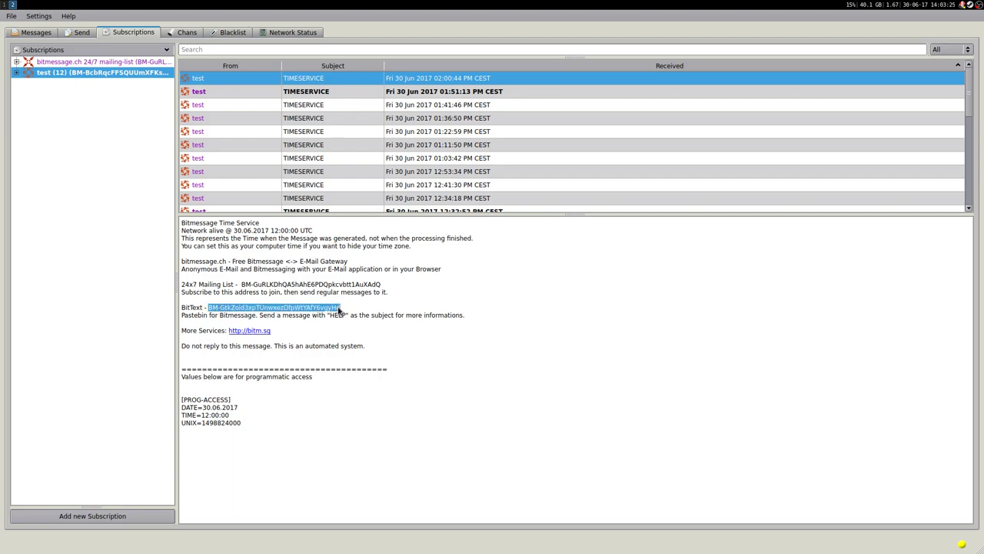
Step: Copy the selected BitText address from the open TIMESERVICE message
right_click(271, 310)
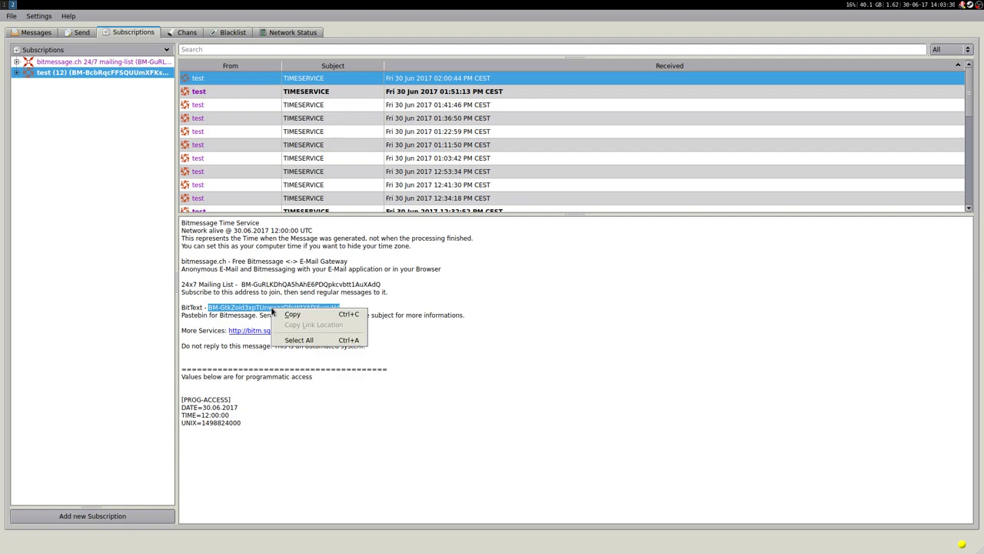
left_click(286, 315)
Step: View the options for creating a new identity and cancel, and briefly widen the identities list to show the existing identity's full address
left_click(34, 34)
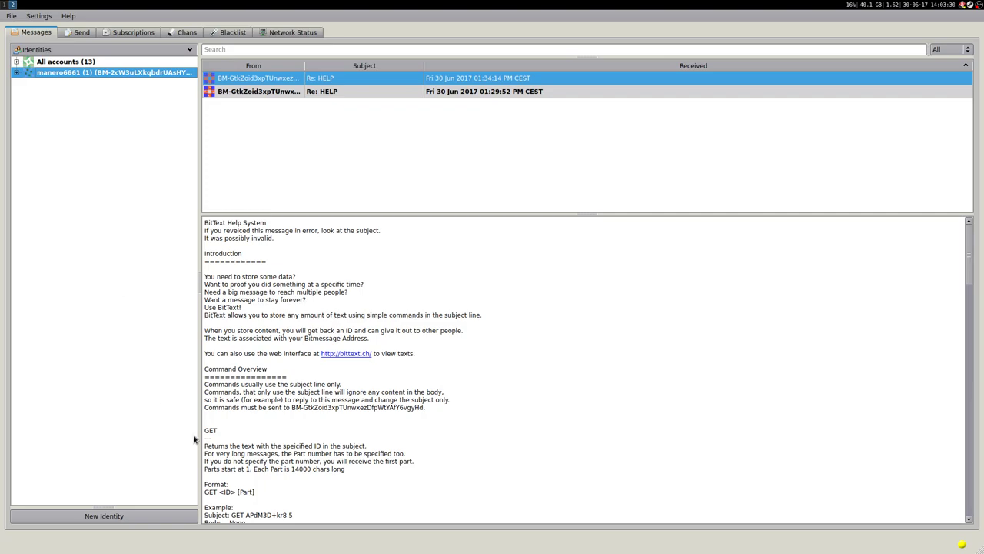
left_click(133, 516)
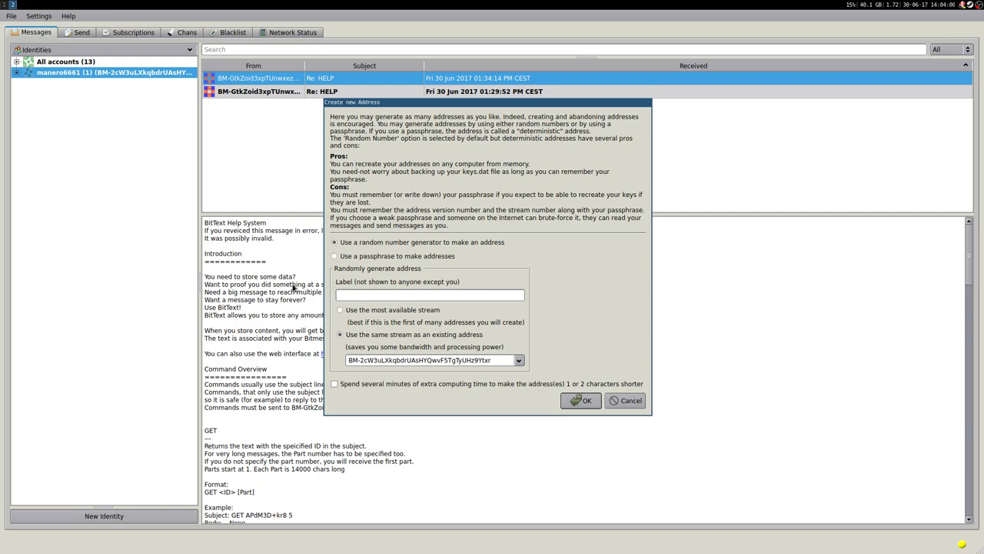
left_click(629, 401)
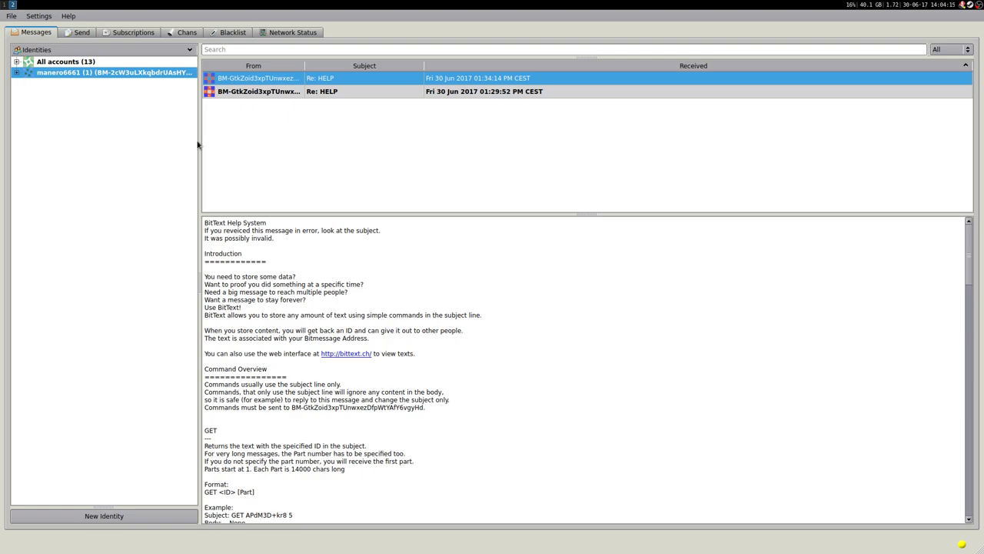
left_click_drag(199, 143, 292, 126)
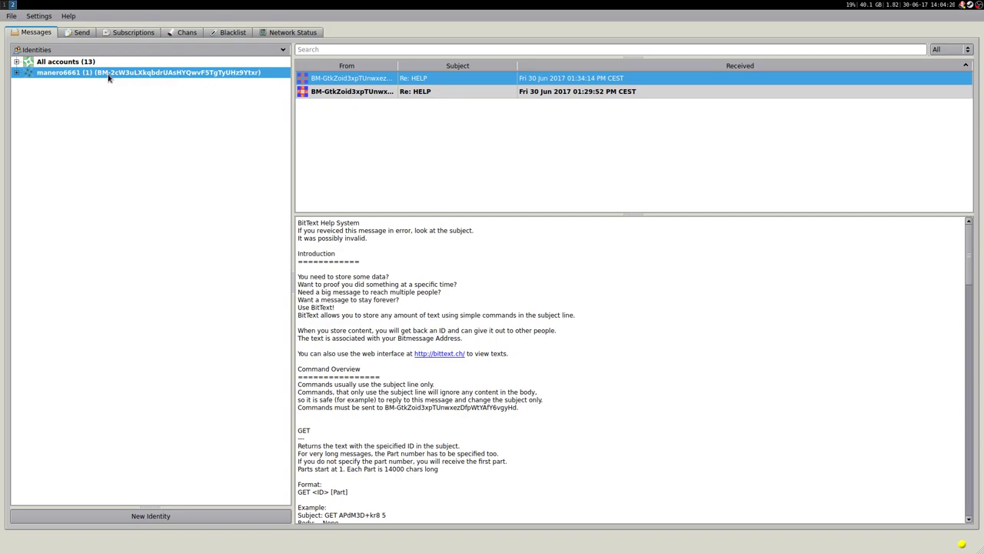
left_click_drag(292, 182, 189, 179)
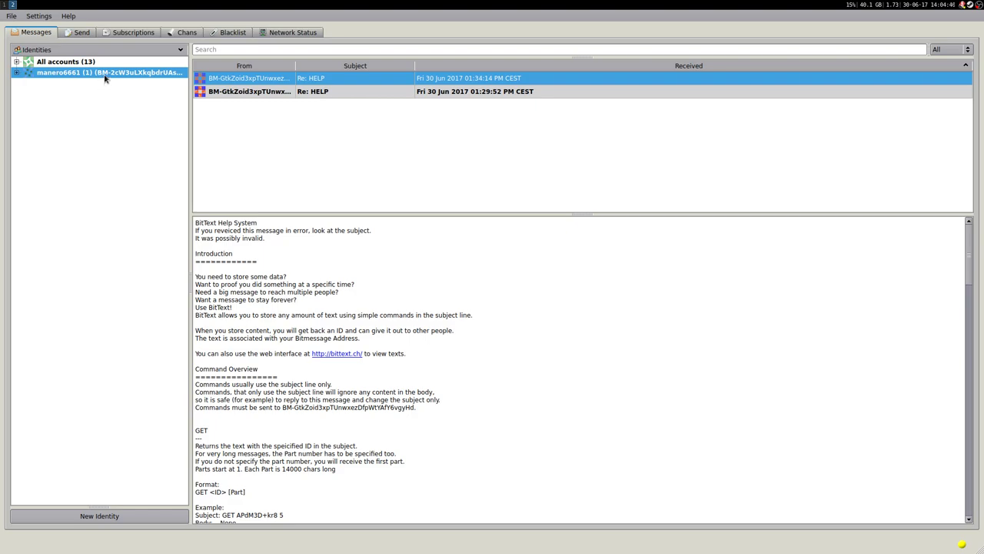
Step: Show where the keys.dat file is stored for managing and backing up keys, and dismiss the notice
left_click(11, 18)
left_click(23, 29)
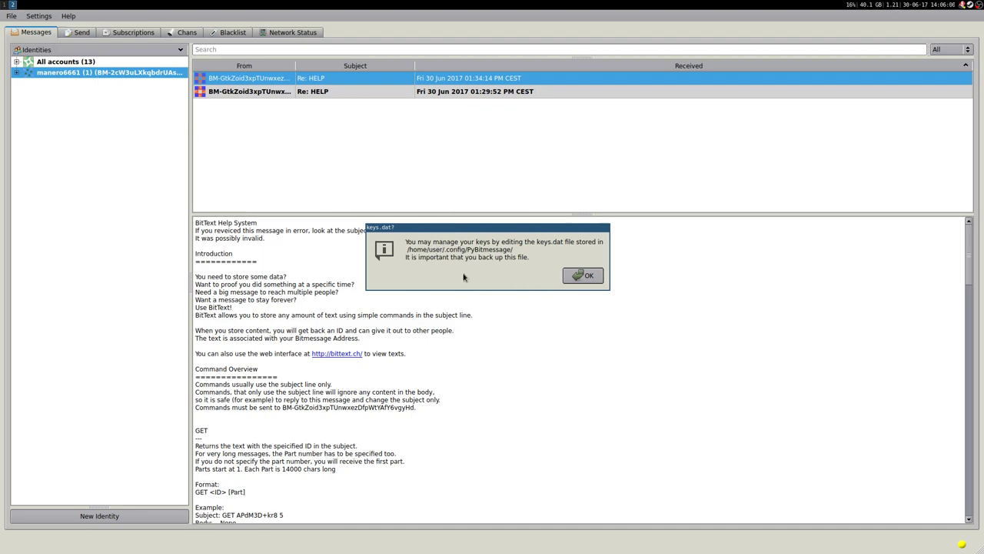
left_click(583, 275)
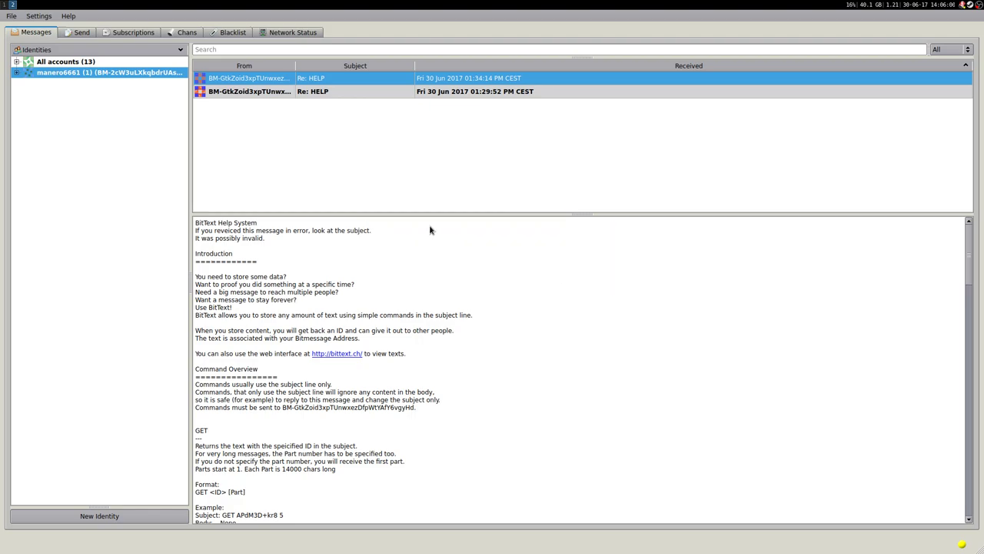
Step: Expand the folders of the own identity and All accounts, show all accounts' messages, and collapse All accounts again
left_click(17, 73)
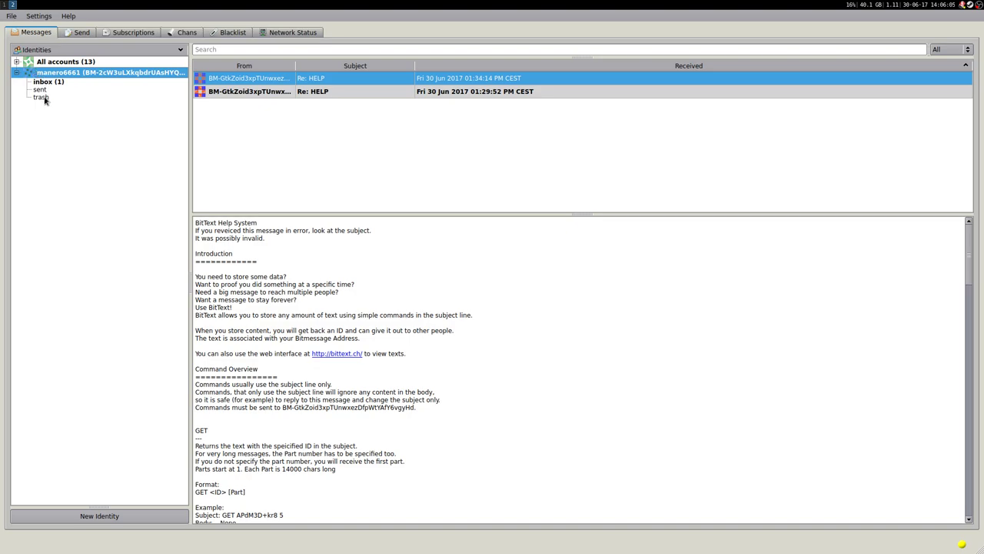
left_click(16, 62)
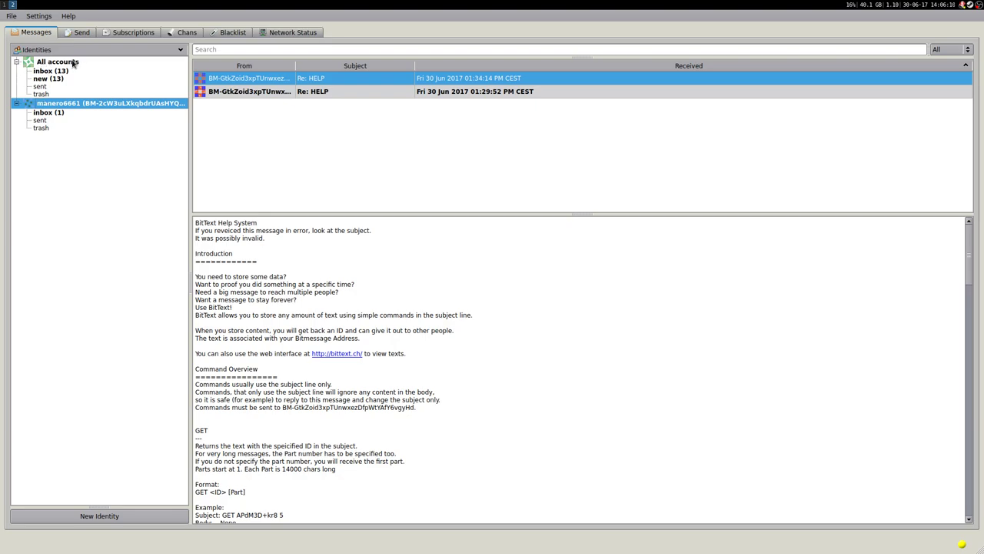
left_click(58, 62)
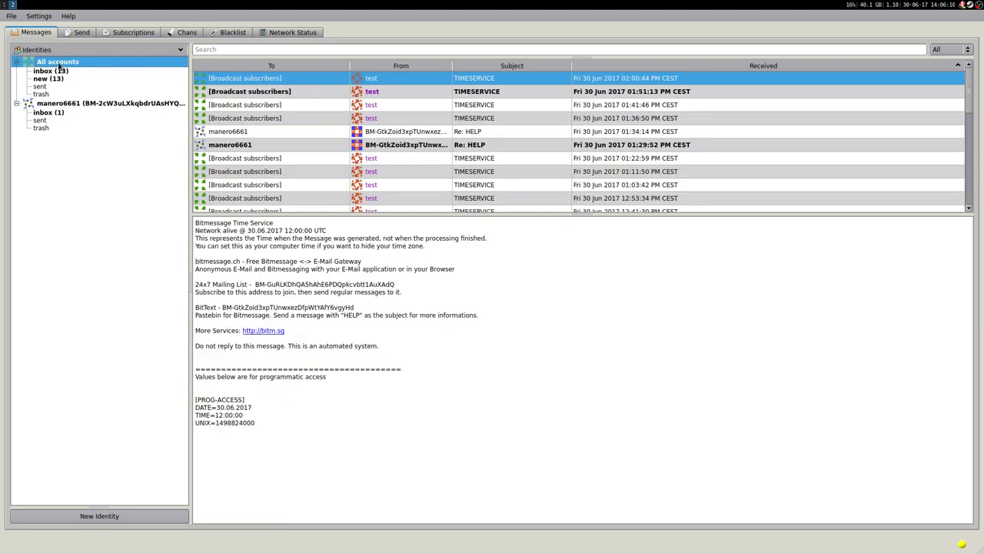
left_click(16, 61)
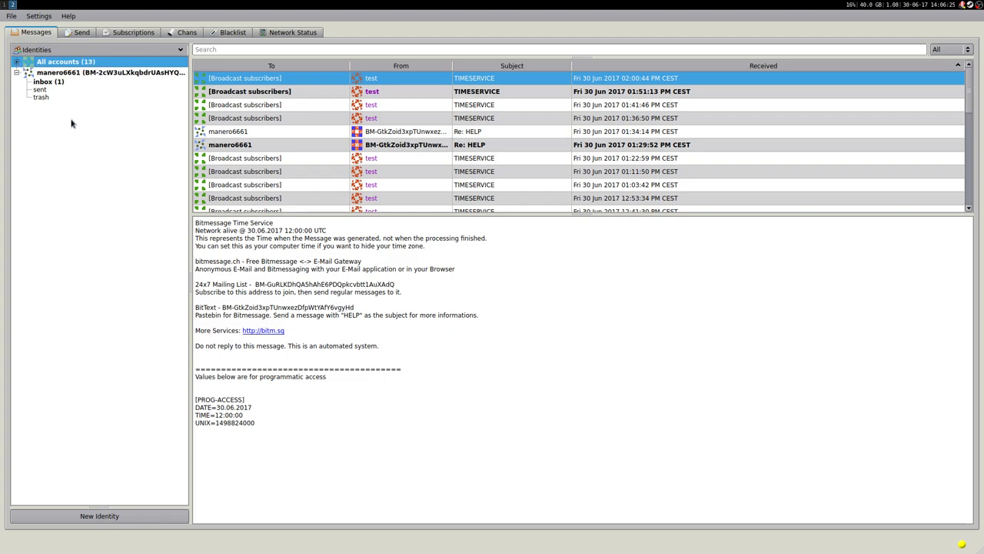
Step: Glance at the blank message form and display the own identity's sent messages to review their delivery status
left_click(80, 34)
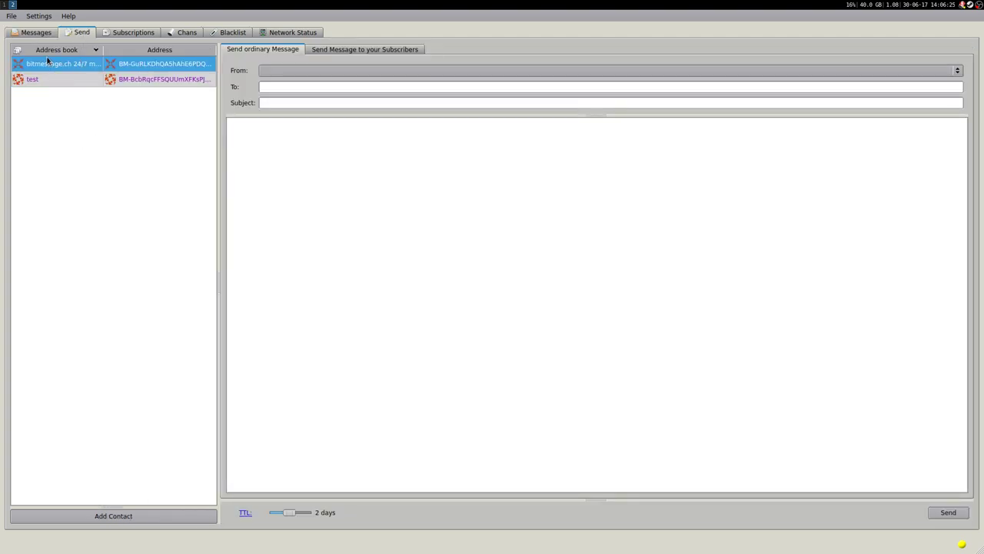
left_click(36, 33)
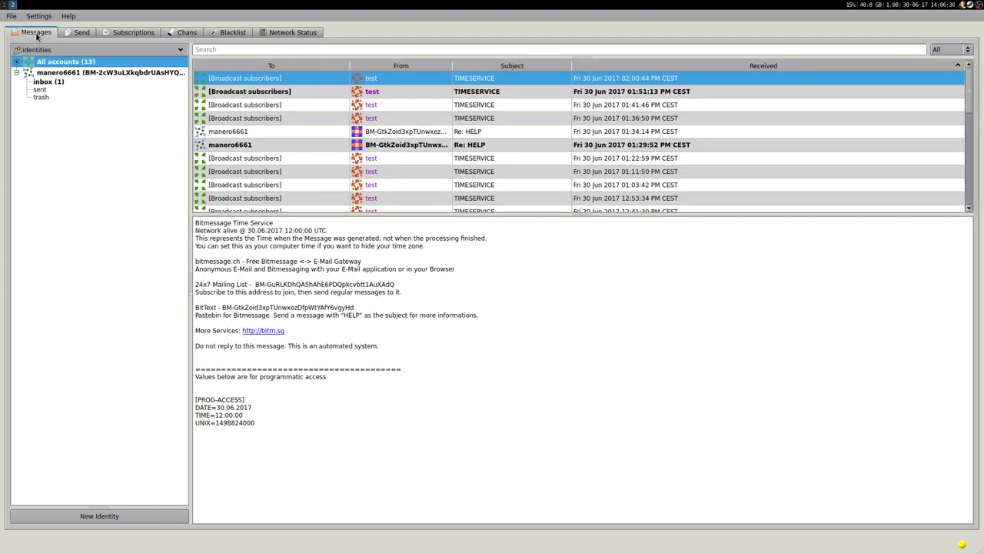
left_click(40, 90)
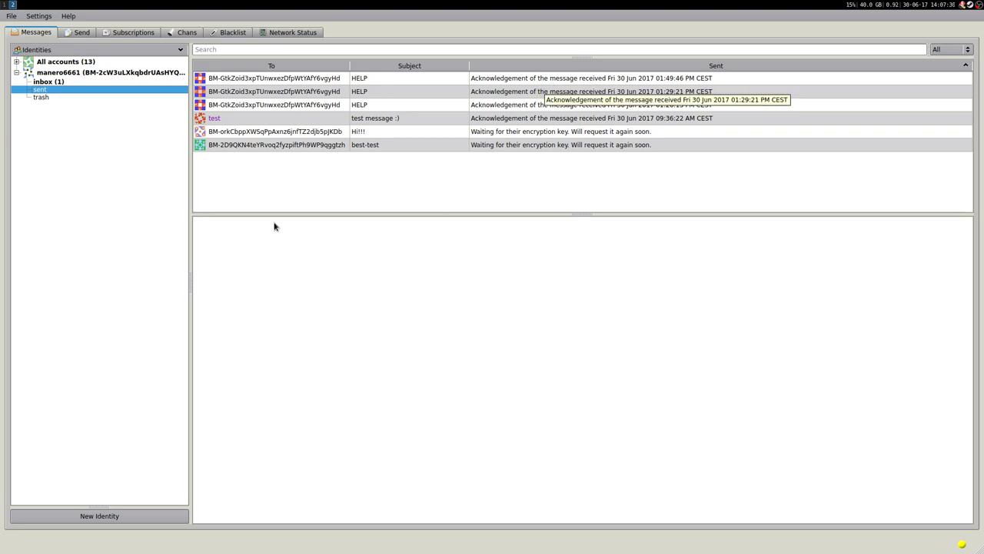
Step: Copy the BitText address from the text of the test subscription's newest TIMESERVICE message
left_click(77, 32)
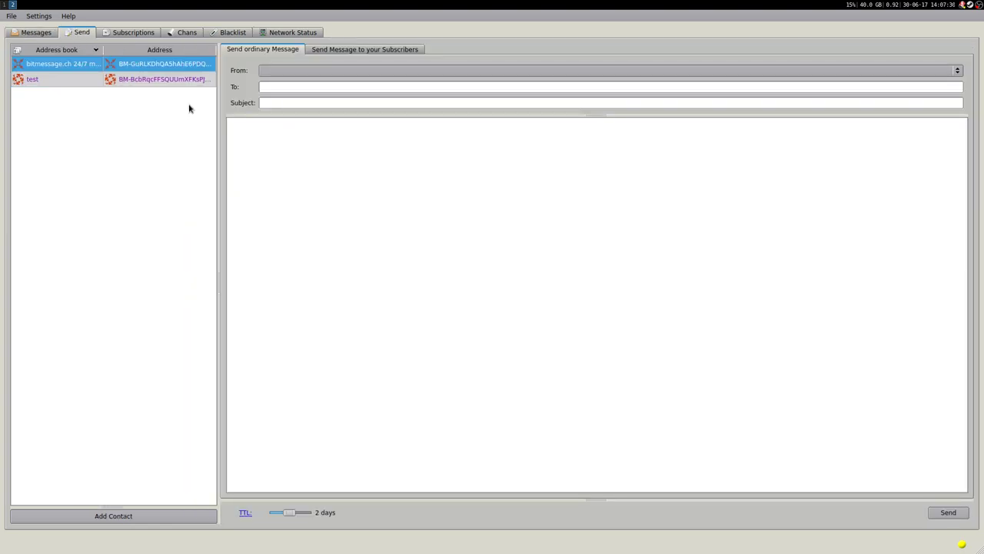
left_click(134, 34)
left_click(230, 309)
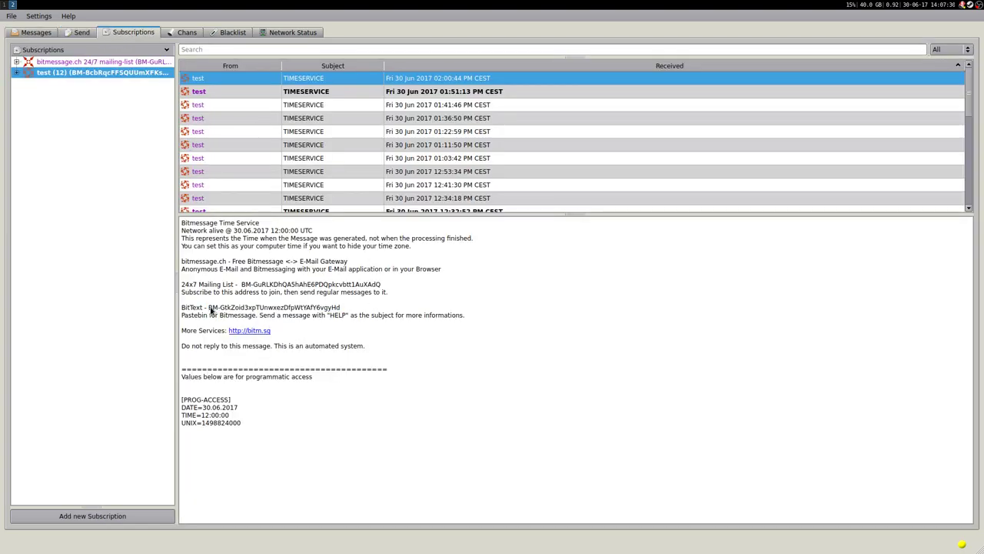
left_click_drag(208, 307, 340, 308)
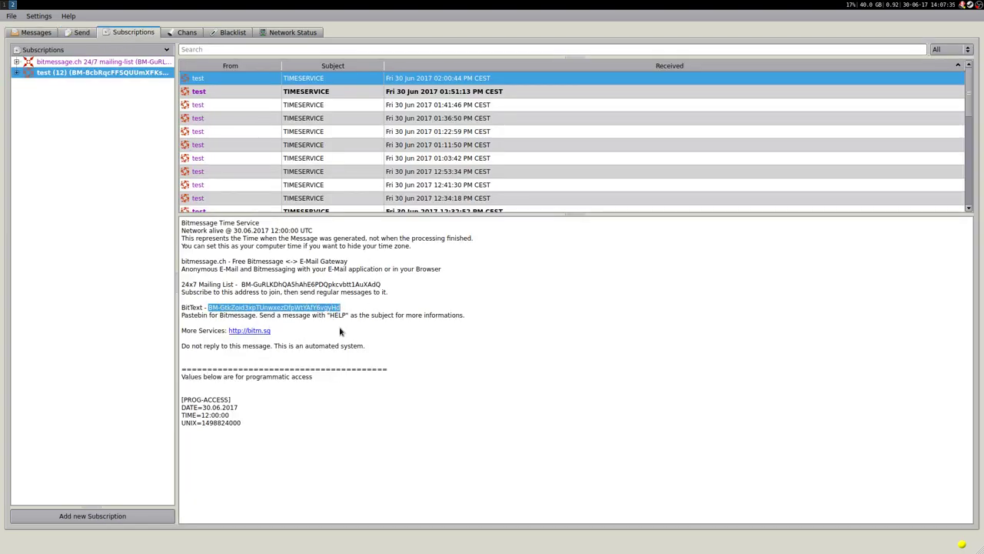
right_click(326, 311)
left_click(330, 312)
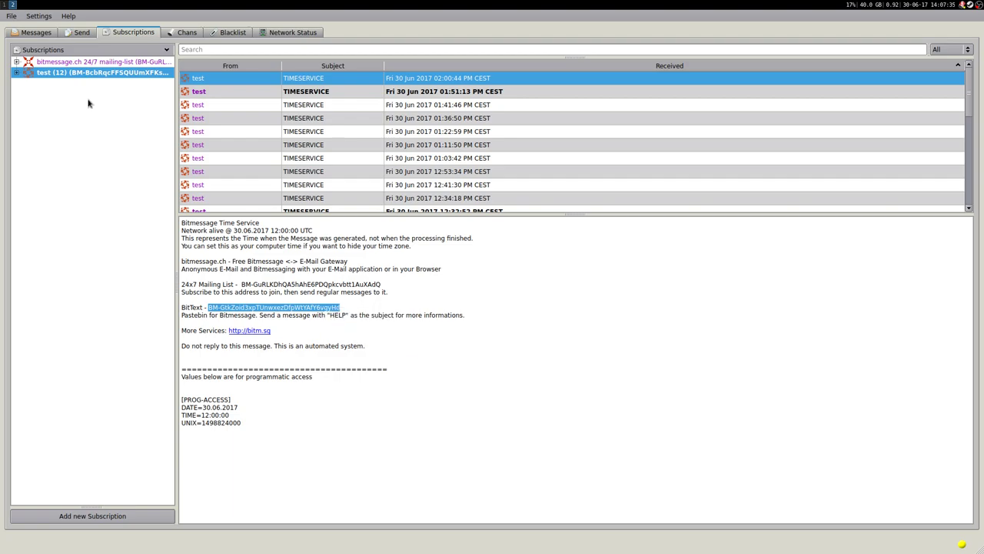
Step: Point out the HELP messages already sent to BitText in the own identity's sent folder
left_click(78, 33)
left_click(40, 33)
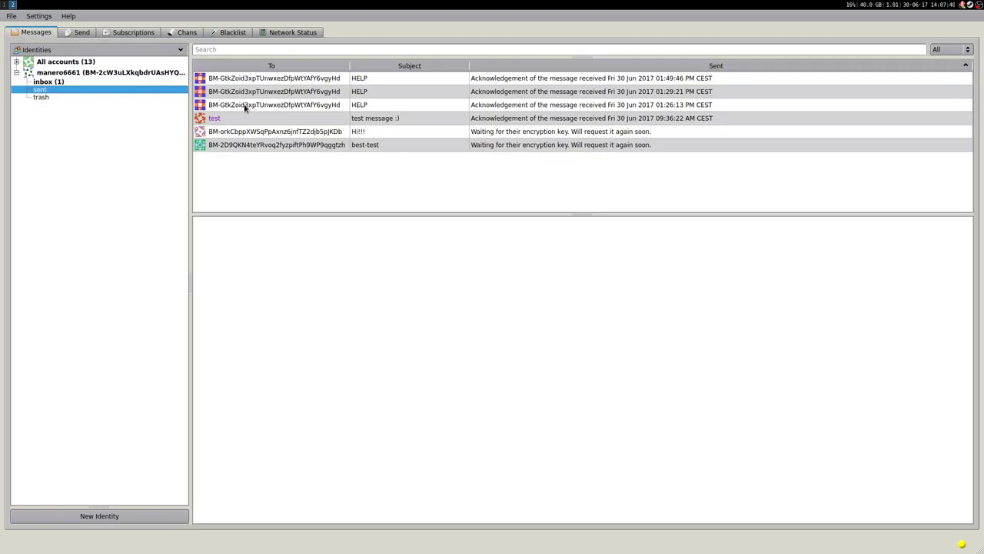
left_click(246, 79)
left_click(285, 94)
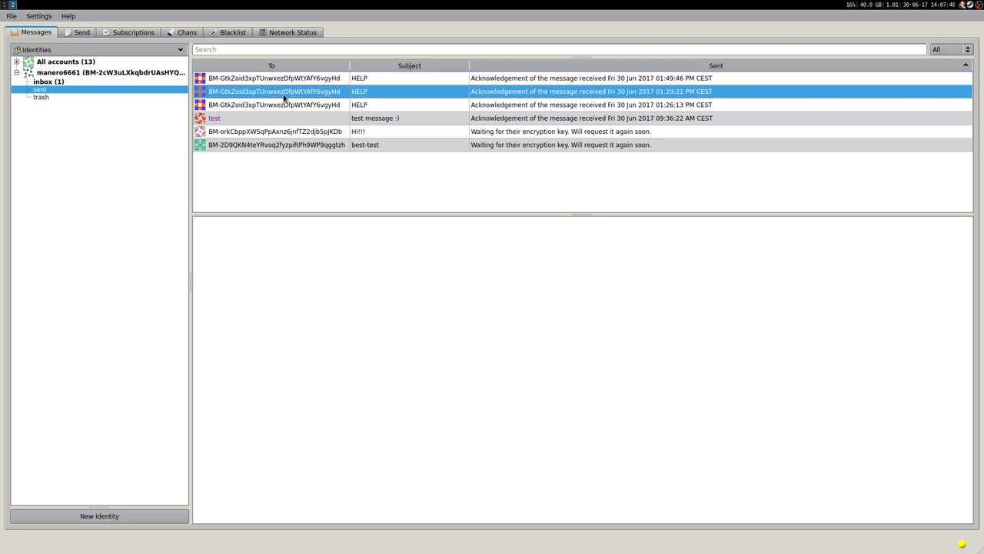
Step: Open the older Re: HELP reply in the identity's inbox and read through its BitText command overview
left_click(54, 81)
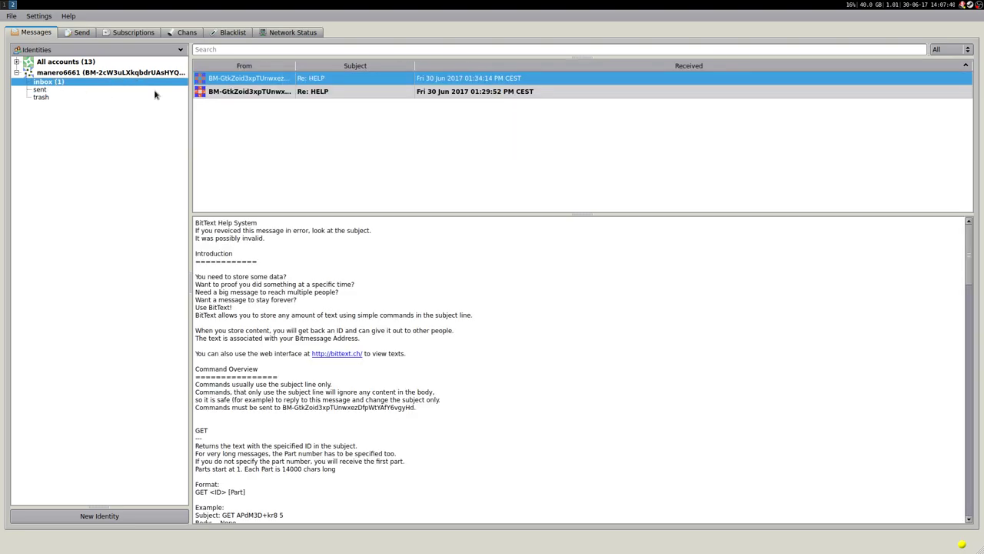
left_click(258, 93)
scroll(271, 304, "down", 10)
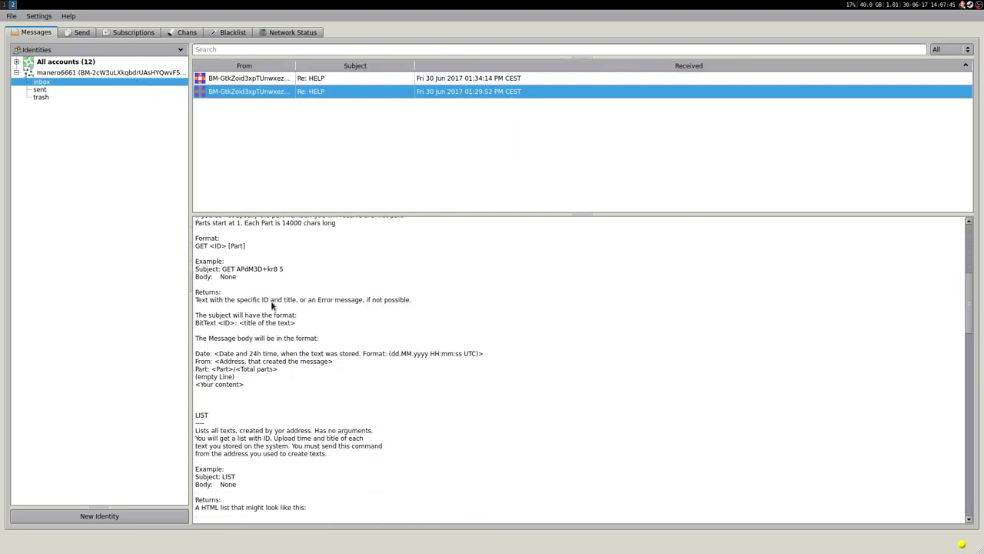
scroll(271, 354, "down", 5)
scroll(270, 389, "up", 17)
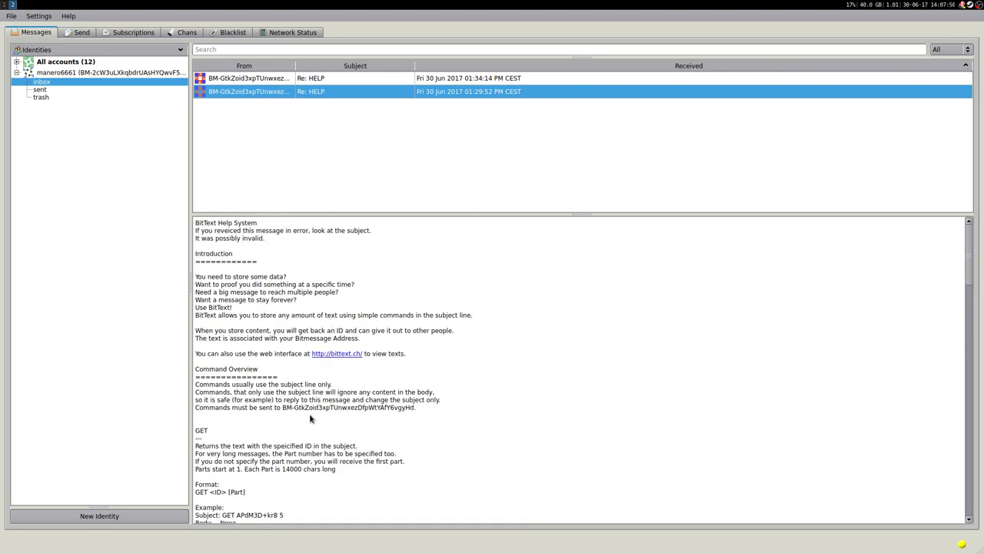
scroll(315, 404, "down", 19)
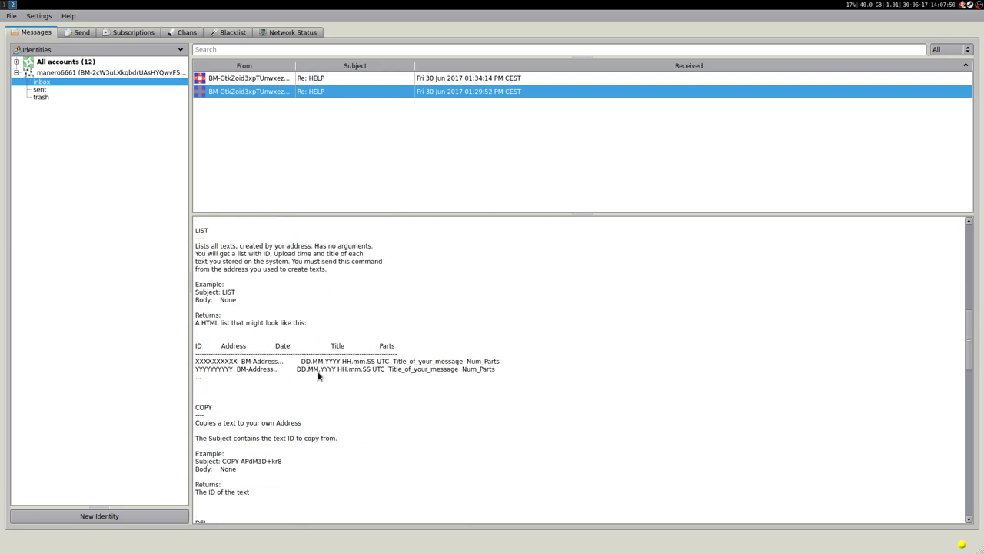
scroll(315, 375, "down", 12)
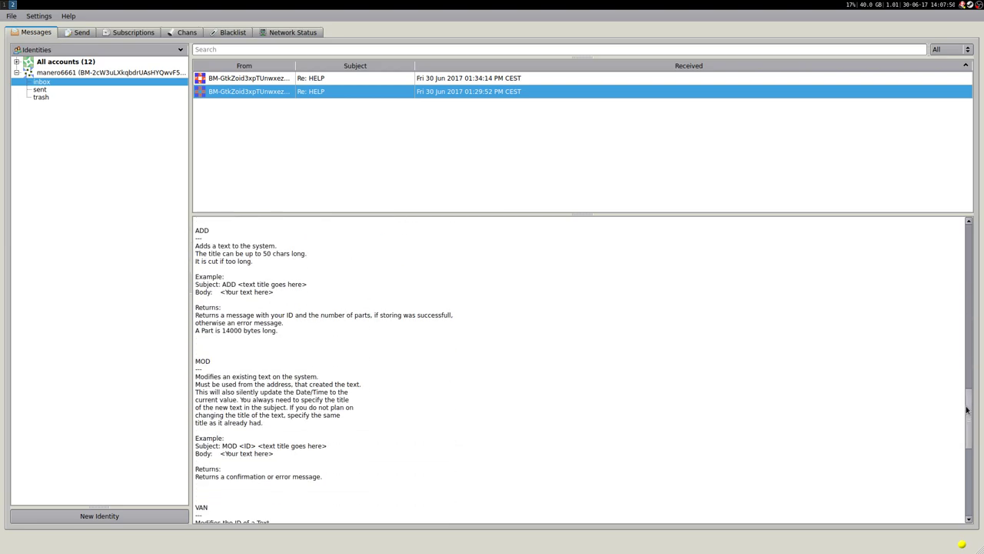
scroll(958, 482, "down", 10)
scroll(958, 482, "up", 20)
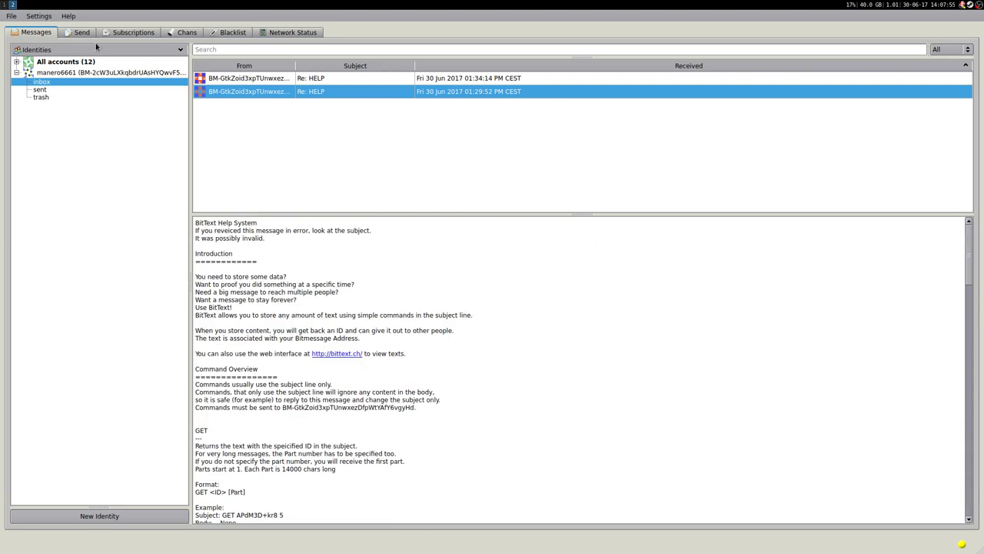
Step: Address a new ordinary message to the copied BitText address
left_click(76, 34)
left_click(277, 87)
key("ctrl+v")
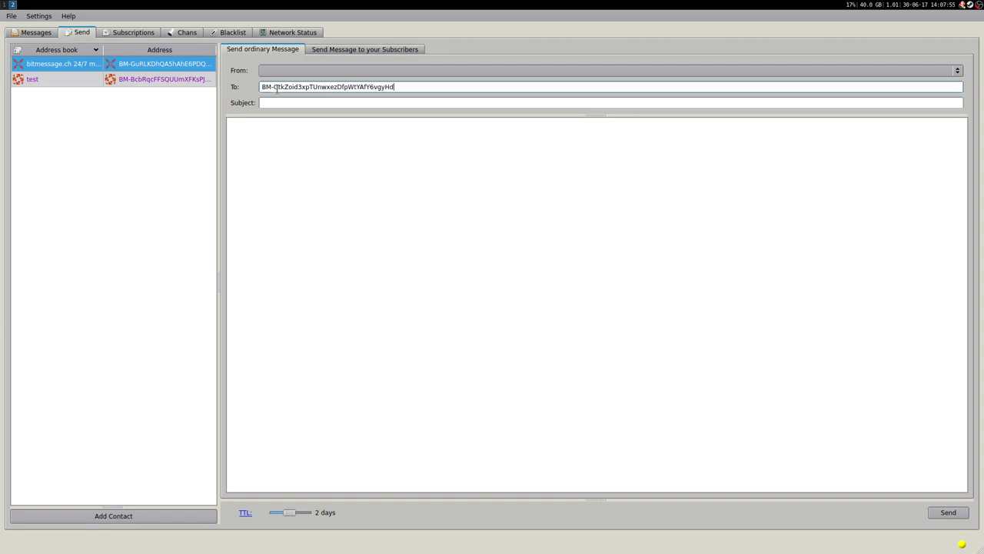
left_click(271, 103)
Step: Recheck the BitText instructions, complete the message with the subject HELP and the own identity as sender, and send it
left_click(143, 33)
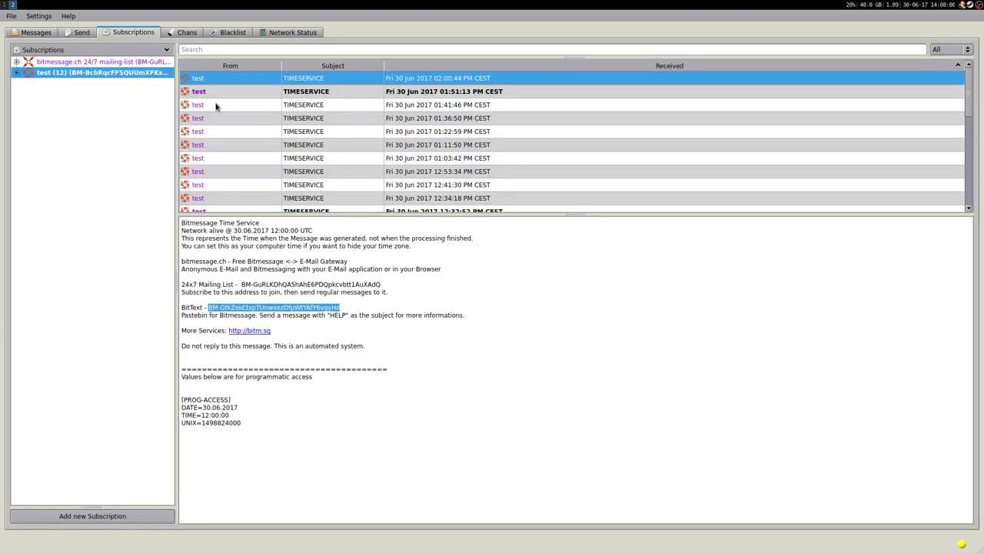
left_click(298, 319)
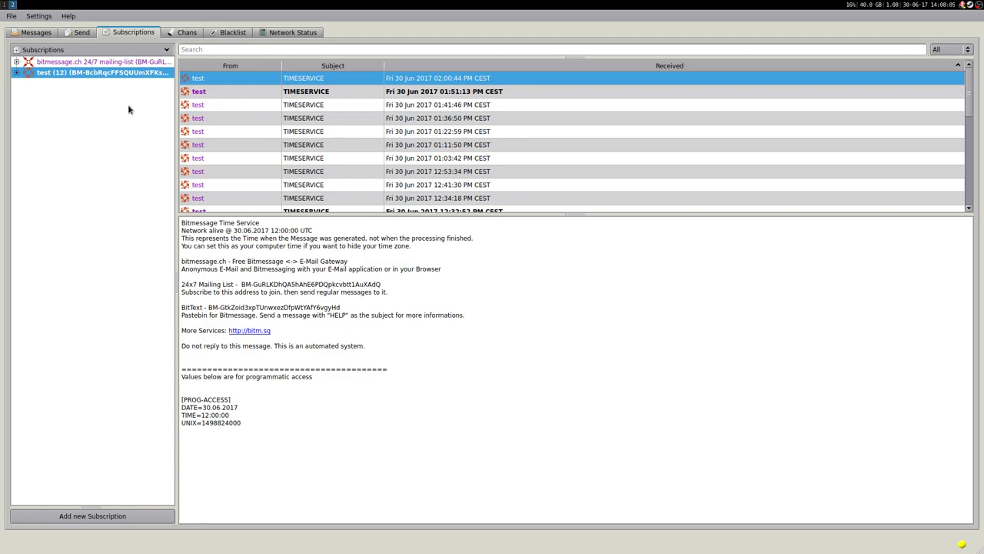
left_click(76, 32)
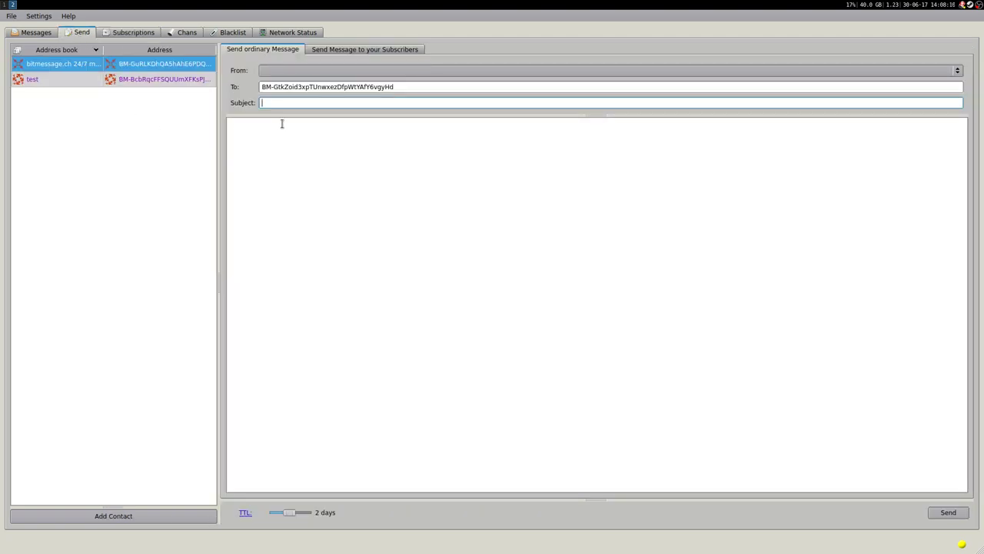
left_click(285, 70)
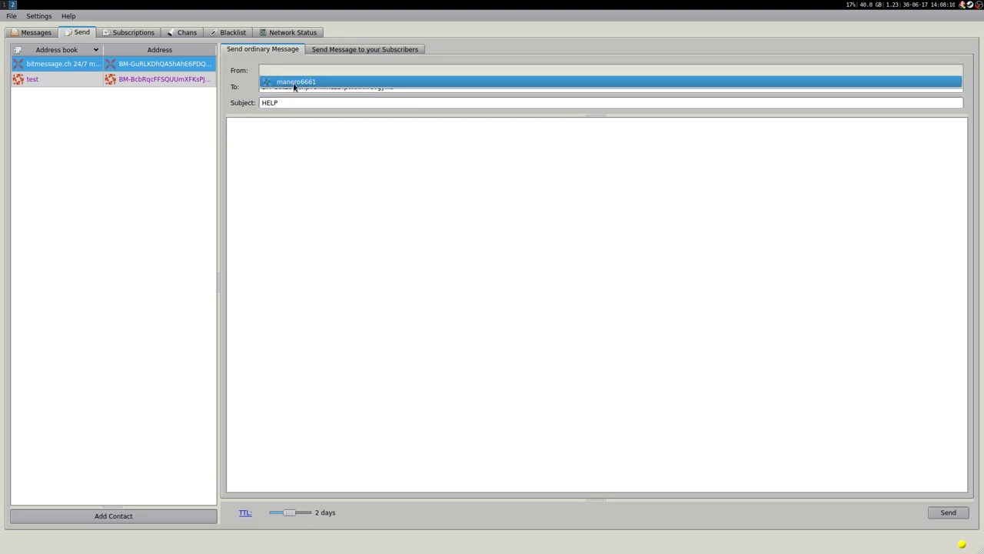
left_click(294, 82)
left_click(313, 146)
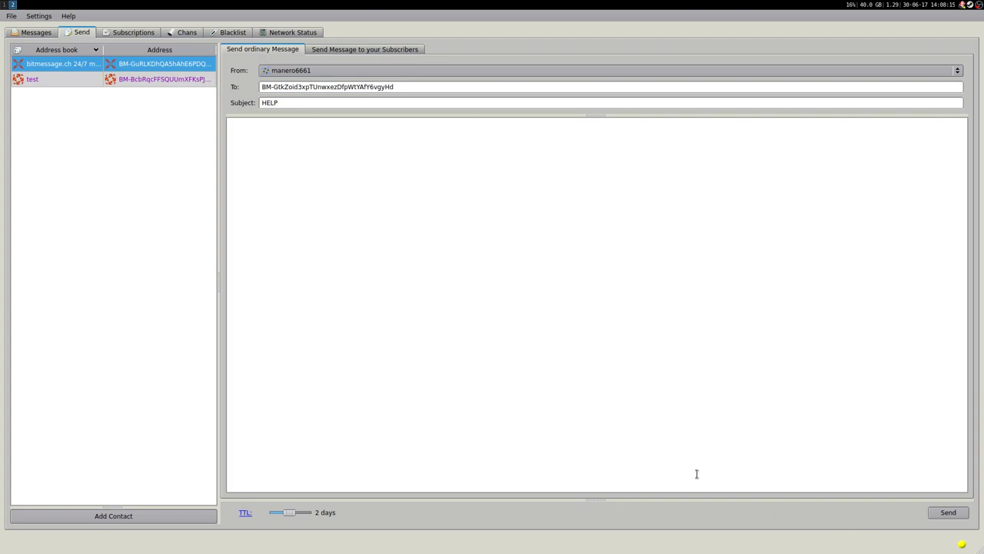
left_click(948, 513)
Step: Check the status of the new HELP message in the own identity's sent folder
left_click(38, 32)
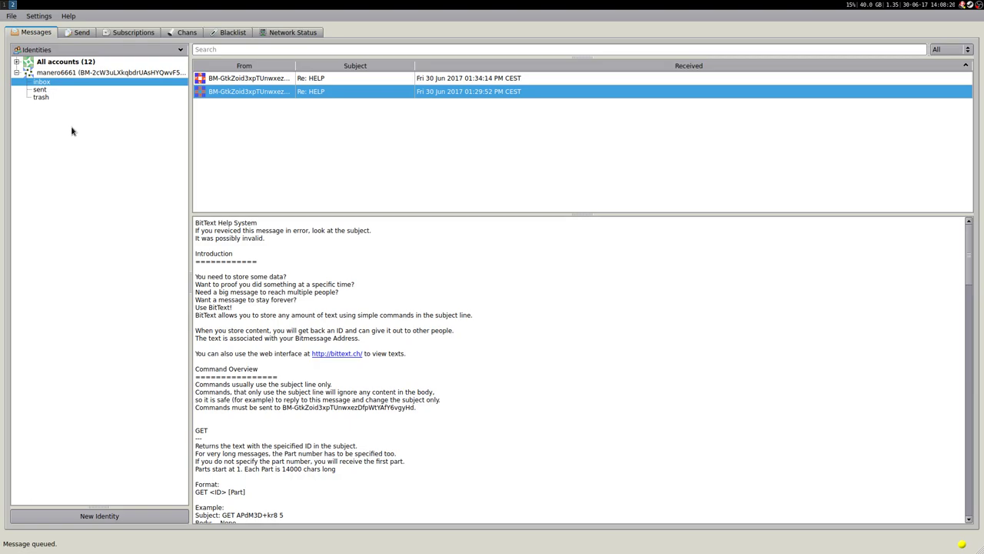
left_click(39, 89)
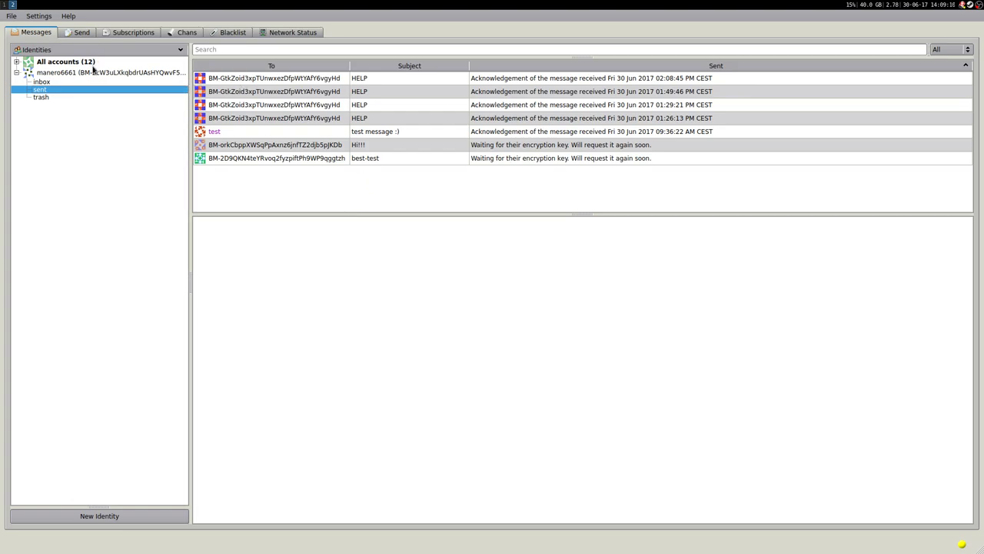
Step: Check the own identity's inbox for a new reply, and review the latest HELP messages in its sent folder
left_click(43, 82)
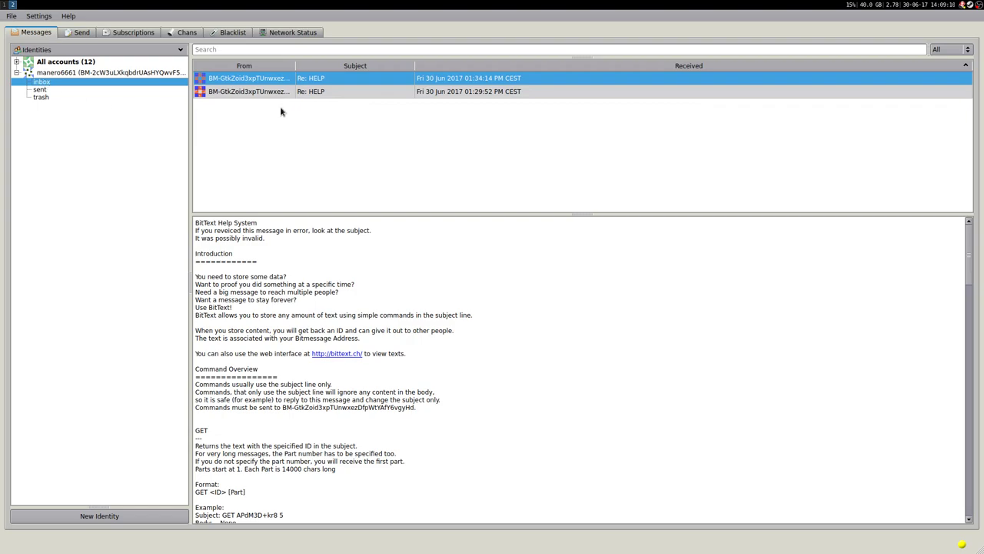
left_click(40, 89)
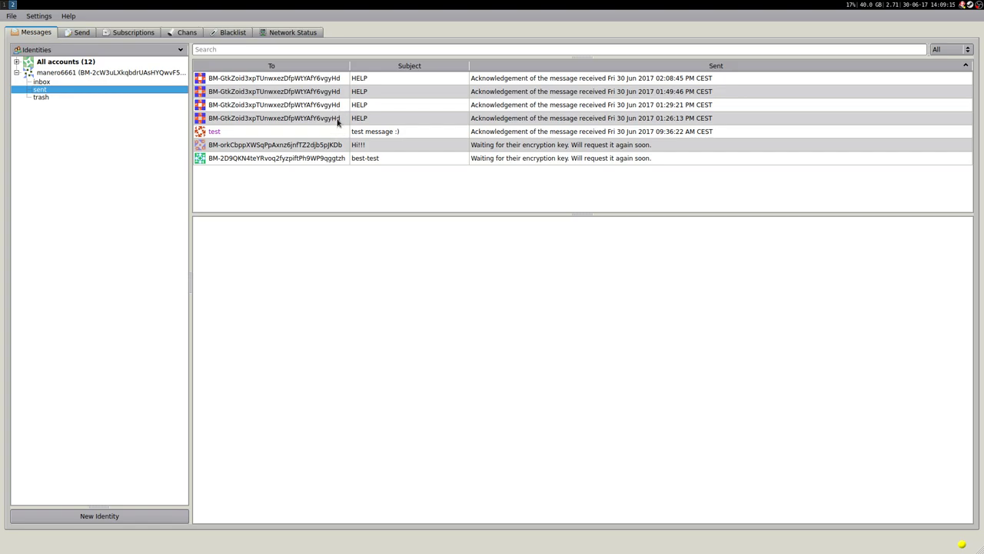
left_click(324, 93)
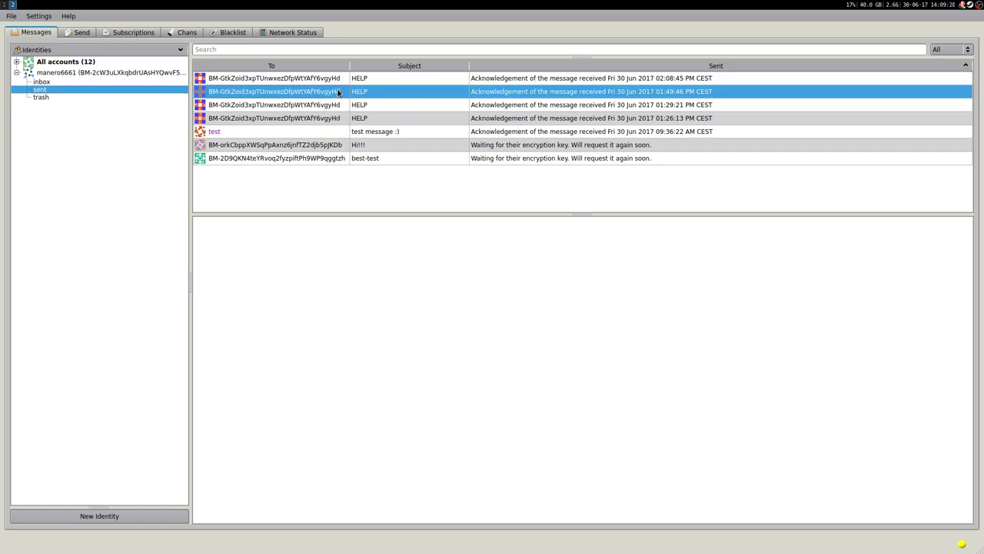
left_click(336, 79)
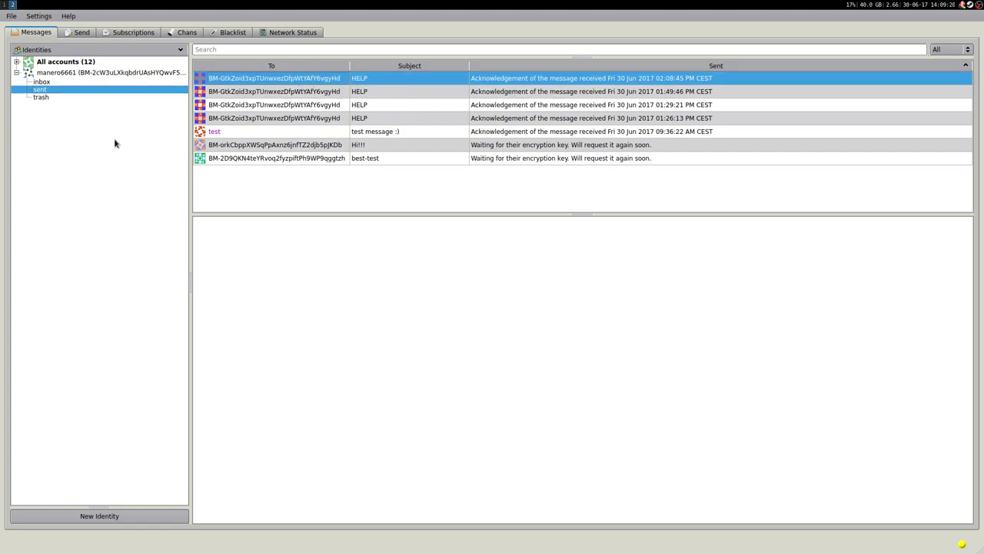
Step: Return to the Re: HELP reply in the identity's inbox and skim through its BitText command descriptions
left_click(49, 83)
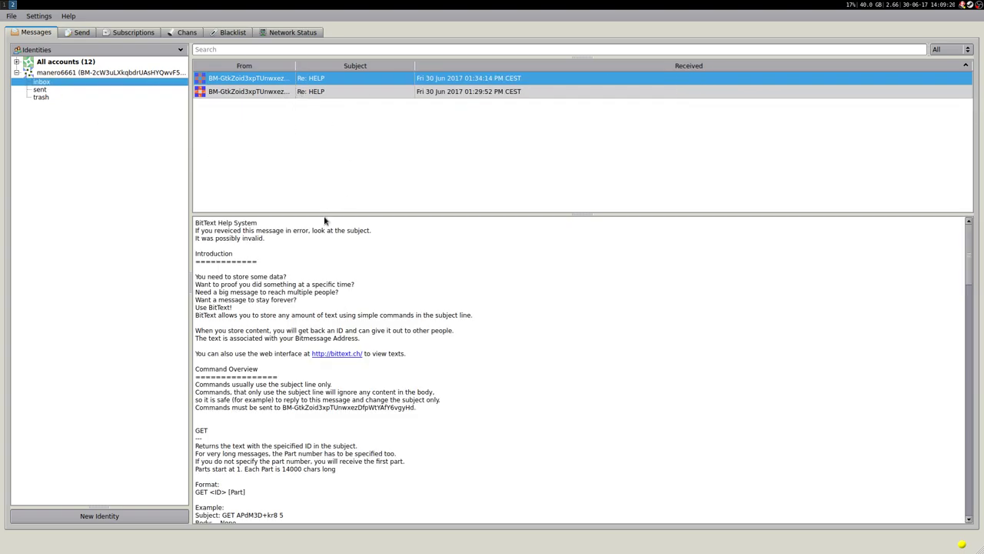
scroll(542, 295, "down", 10)
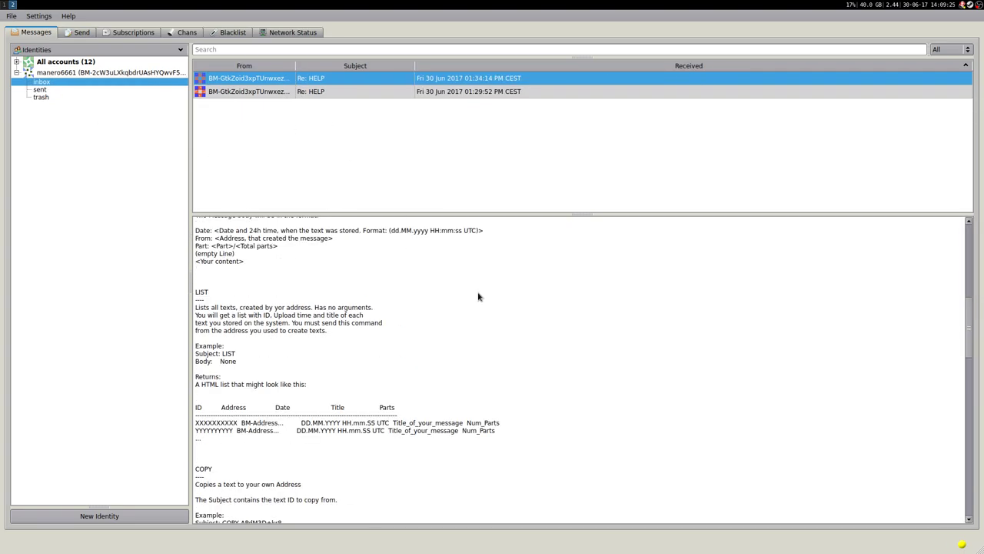
scroll(970, 332, "down", 1)
scroll(970, 332, "up", 15)
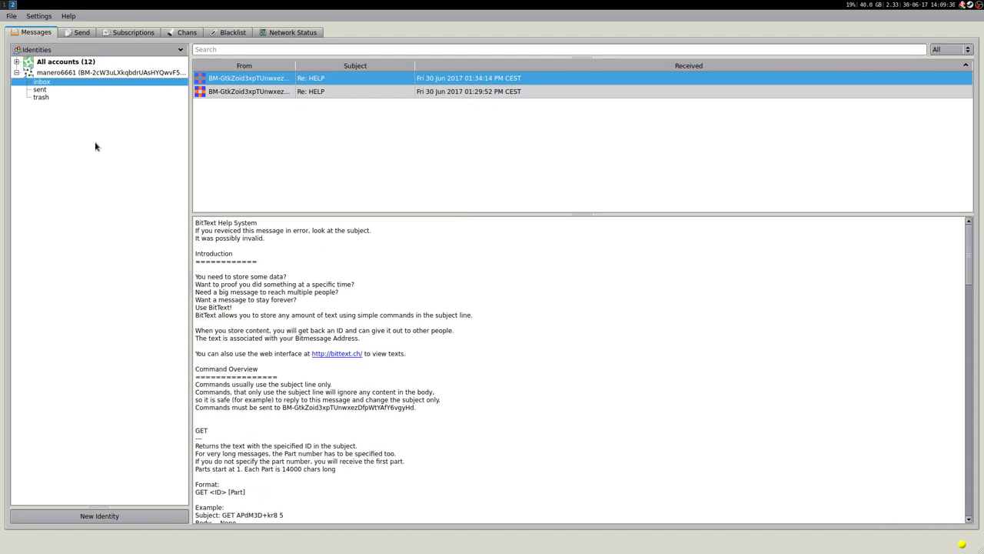
Step: Glance at the subscriptions, then view the own identity's special address behavior options and close them without applying anything
left_click(115, 35)
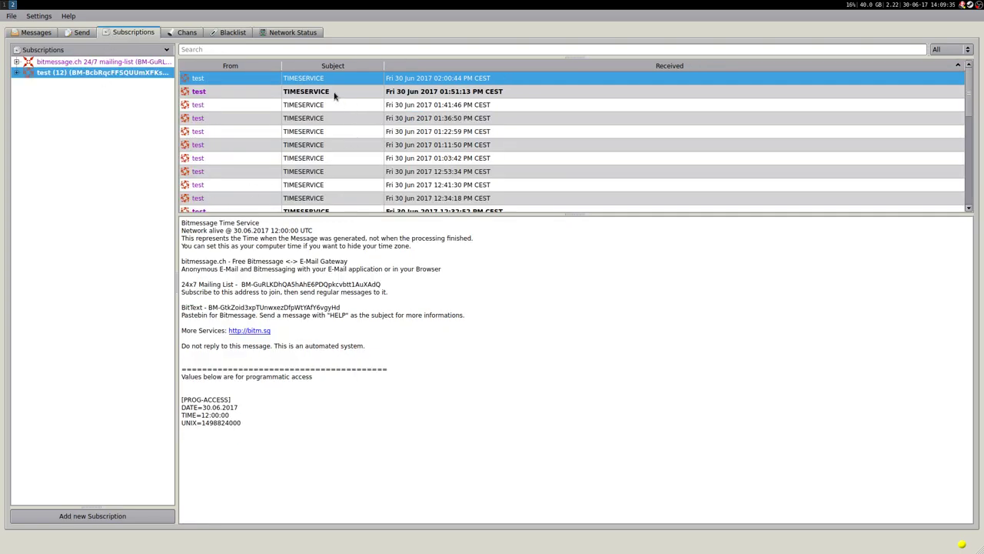
left_click(35, 35)
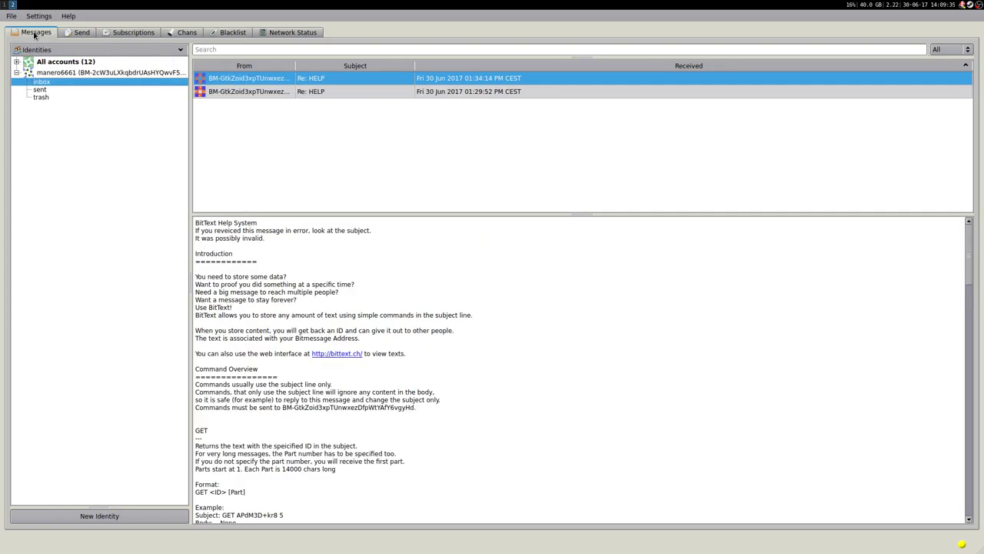
left_click(73, 73)
right_click(73, 73)
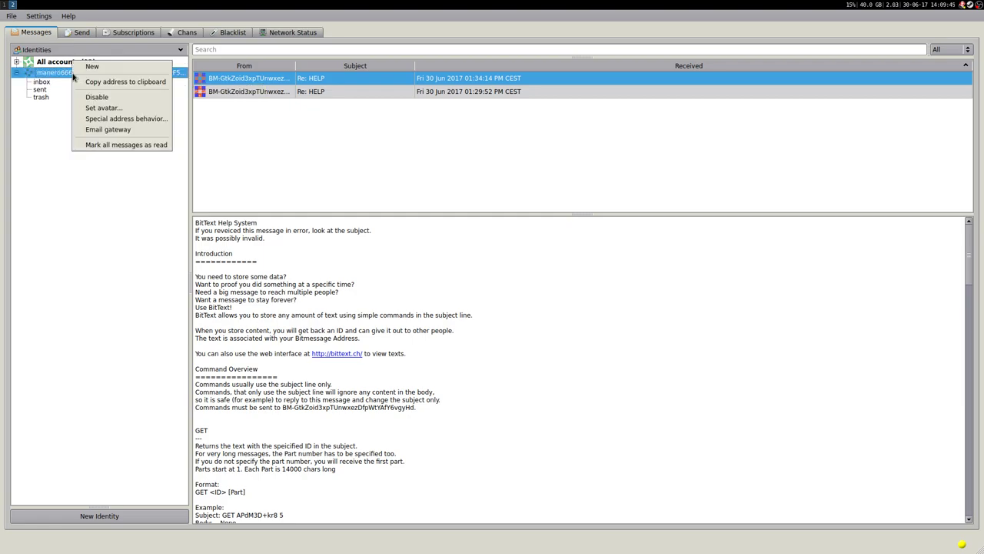
left_click(108, 121)
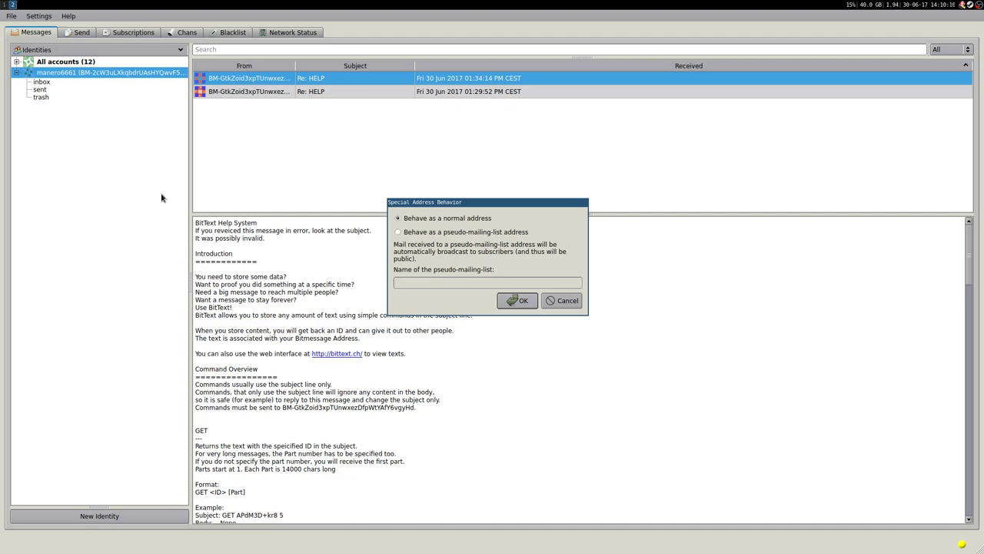
left_click(561, 303)
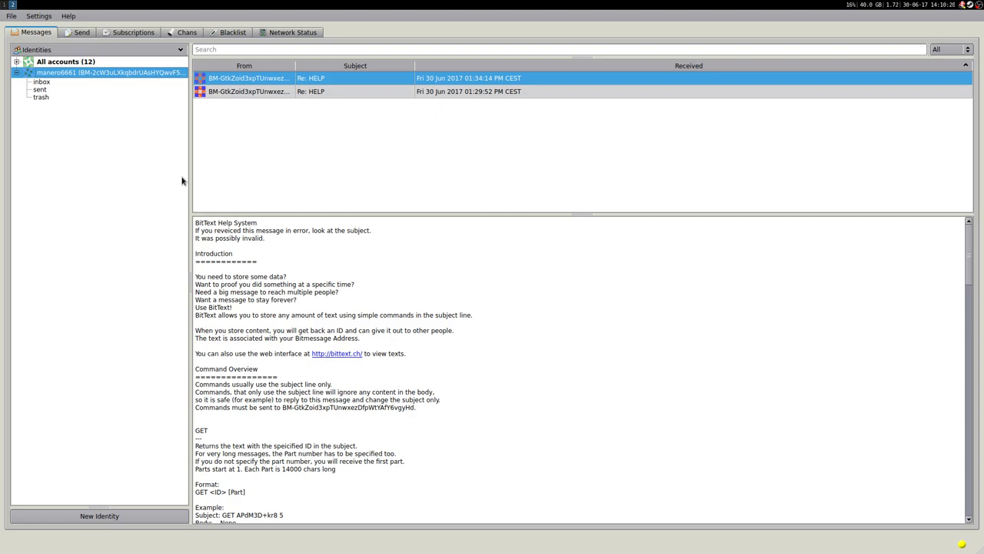
Step: Point out the BitText address in the TIMESERVICE broadcast of the test subscription by highlighting it
left_click(127, 33)
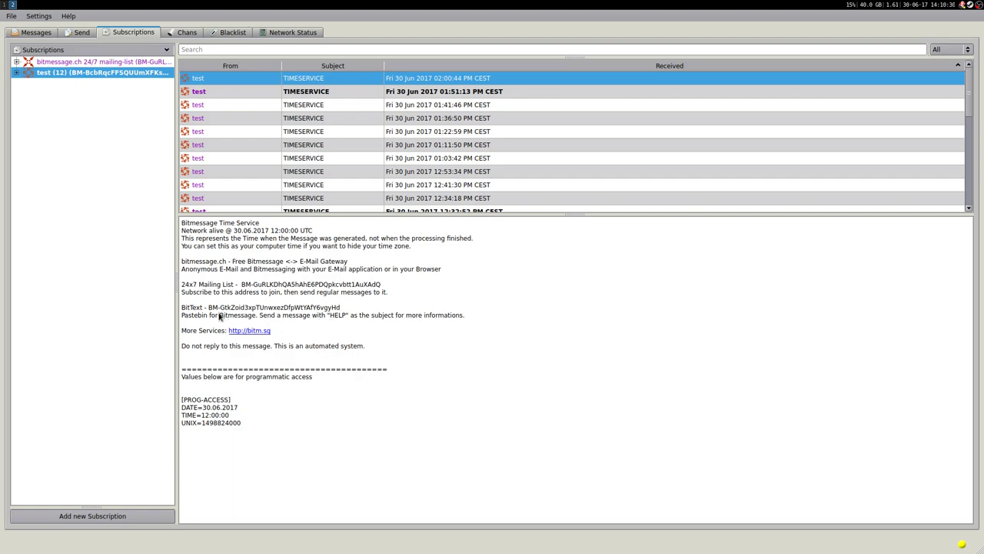
left_click_drag(206, 307, 343, 308)
left_click(341, 318)
Step: Dismiss the new-message notification and open the newest TIMESERVICE broadcast in the test subscription
left_click(44, 36)
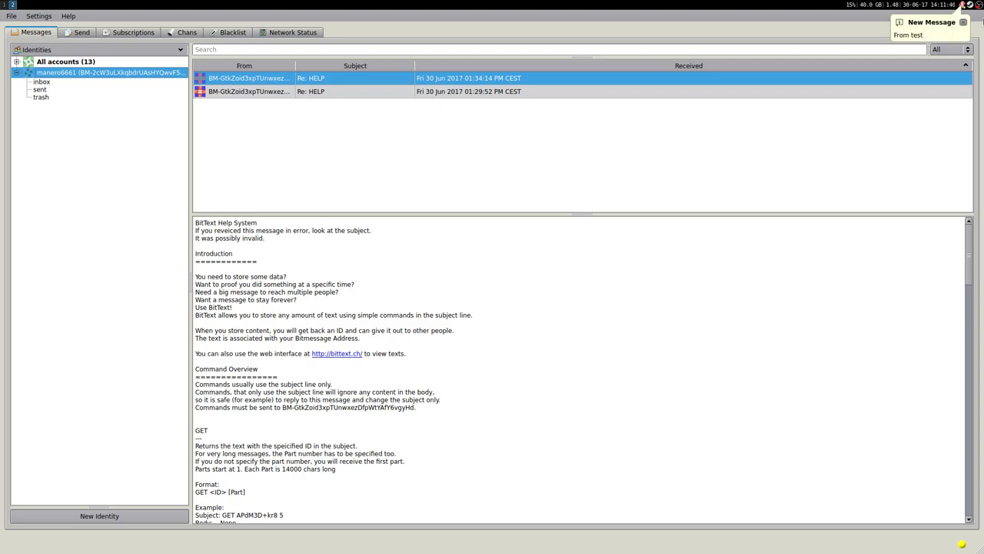
left_click(923, 30)
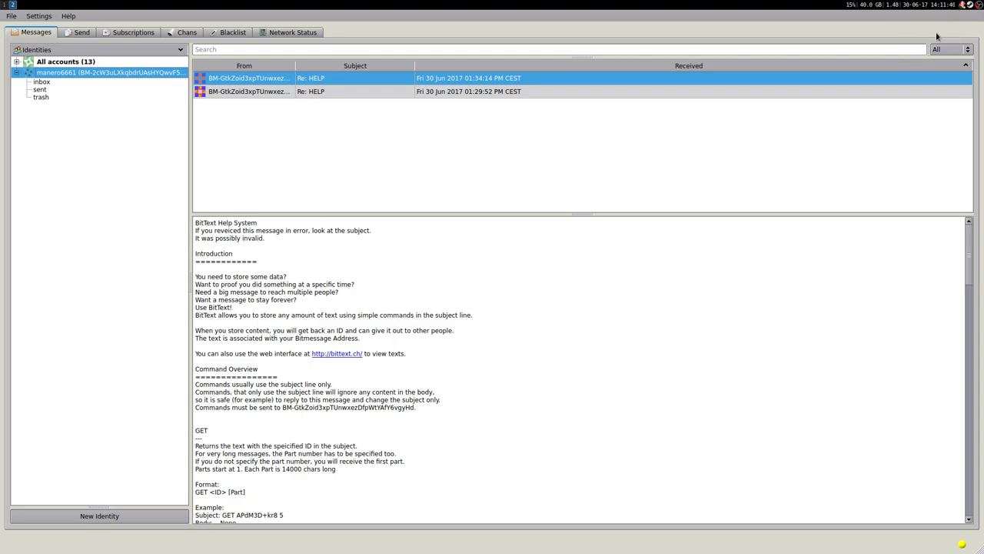
left_click(132, 33)
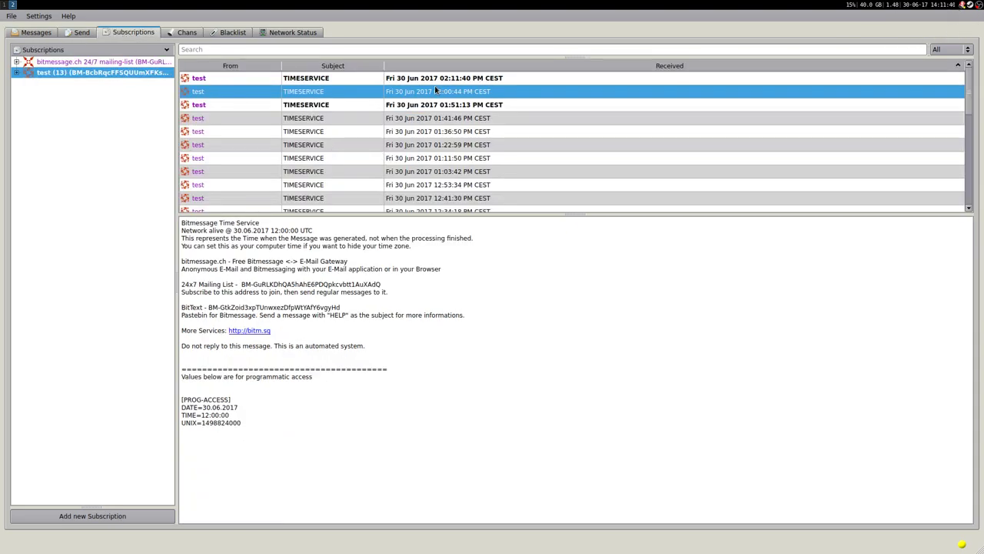
left_click(379, 79)
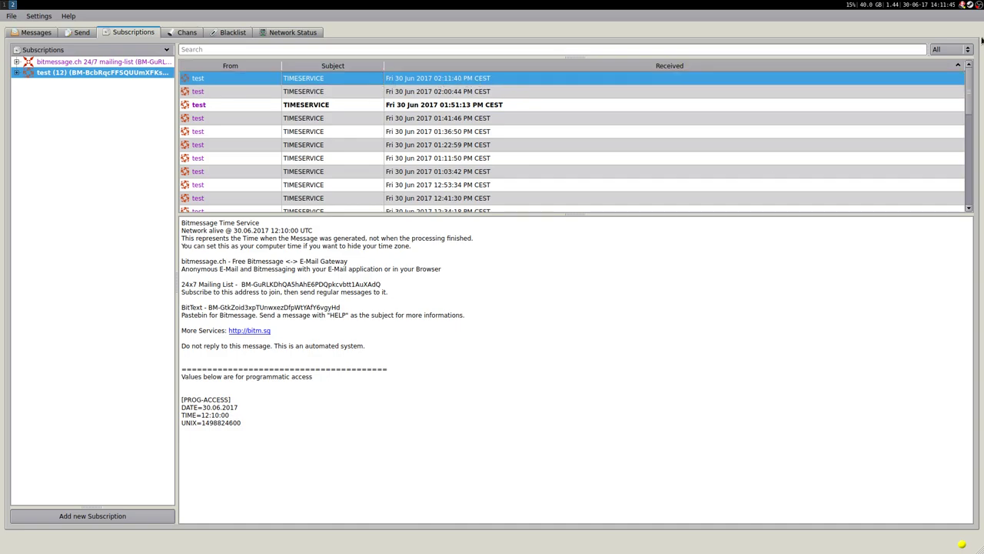